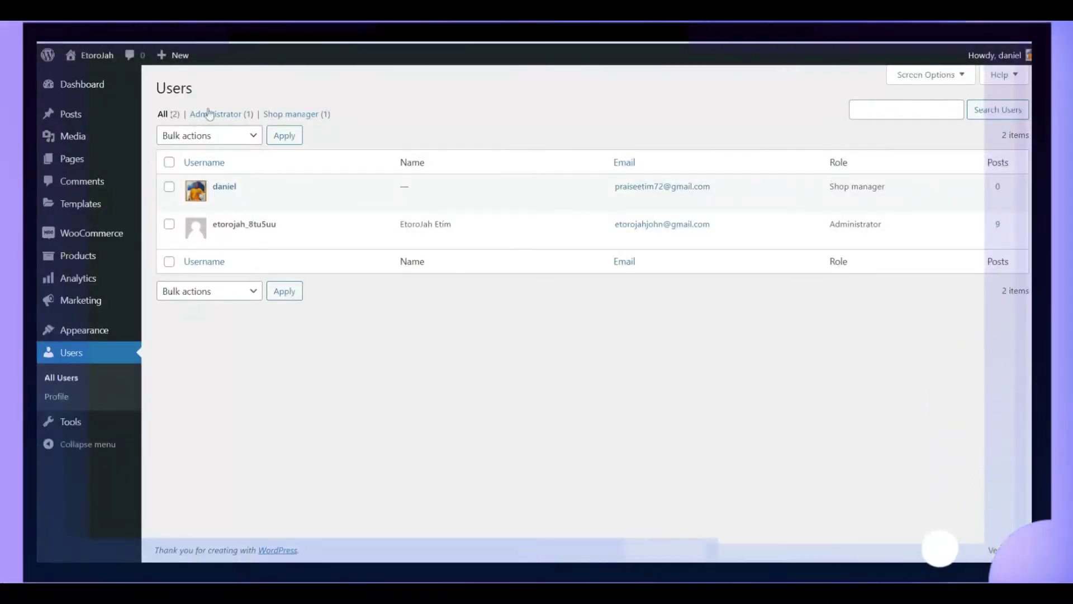
{"action": "mouse_move", "coordinate": [62, 257]}
{"action": "mouse_move", "coordinate": [72, 114]}
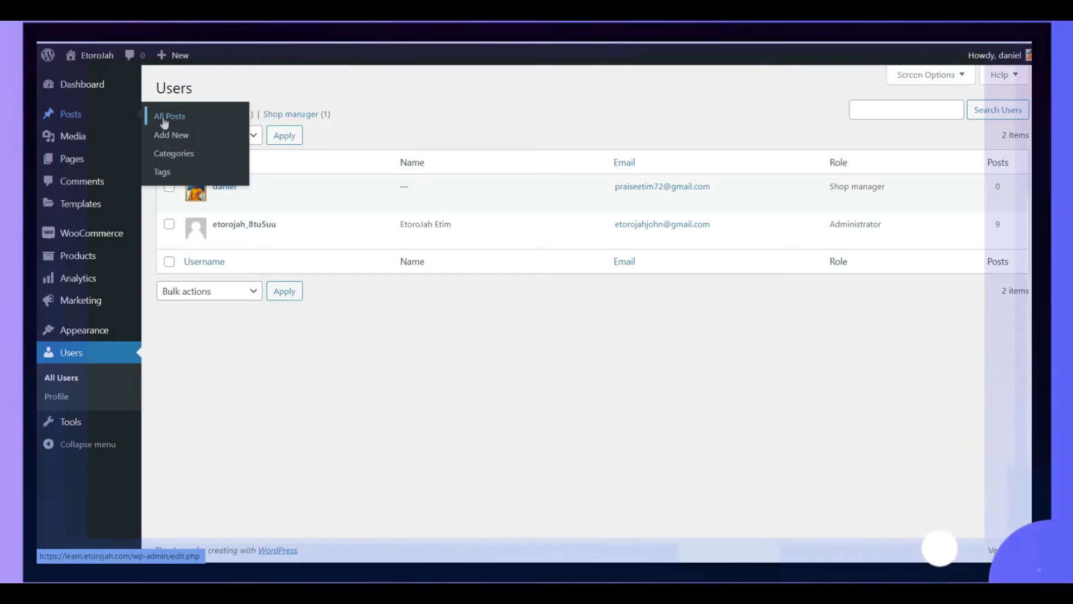
{"action": "mouse_move", "coordinate": [83, 146]}
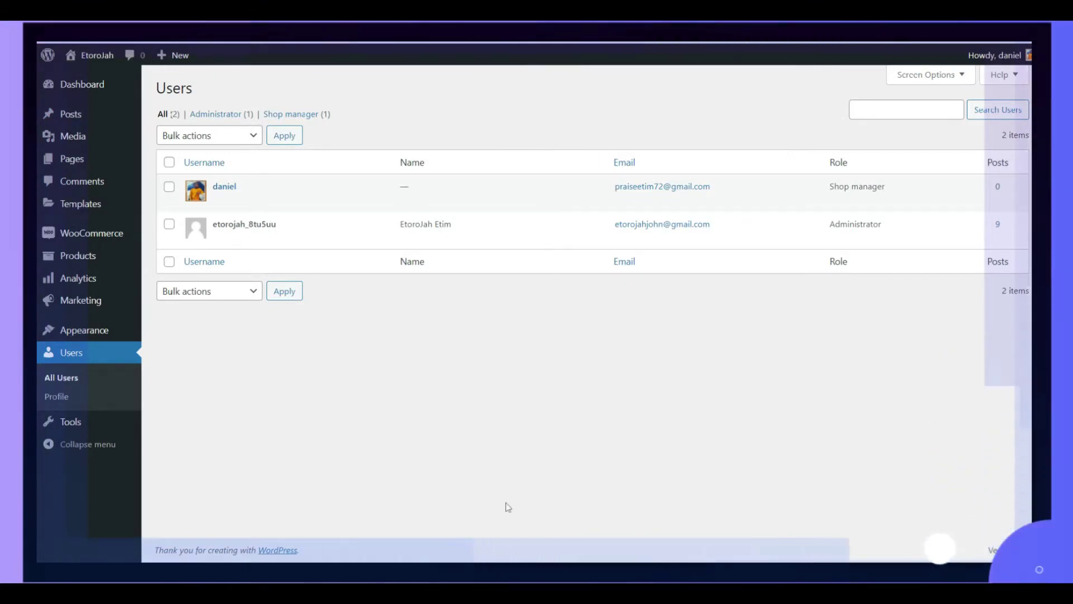
Step: Switch to the admin browser, search Plugins > Add New for 'WP Custom Admin Interface' and install it
{"action": "key", "text": "super"}
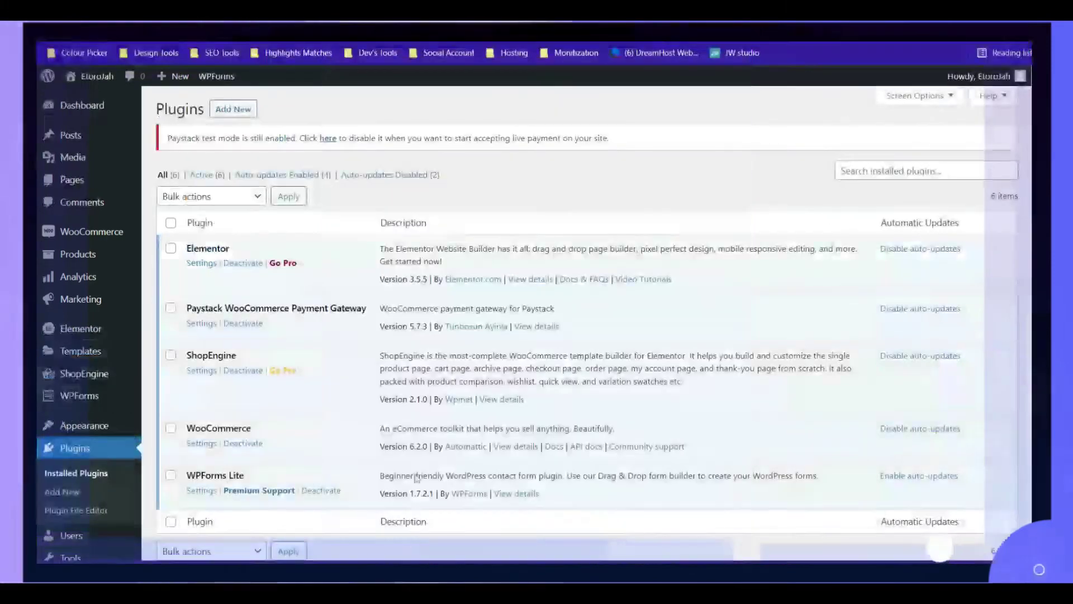
{"action": "scroll", "coordinate": [124, 294], "scroll_direction": "down", "scroll_amount": 2}
{"action": "scroll", "coordinate": [124, 295], "scroll_direction": "up", "scroll_amount": 1}
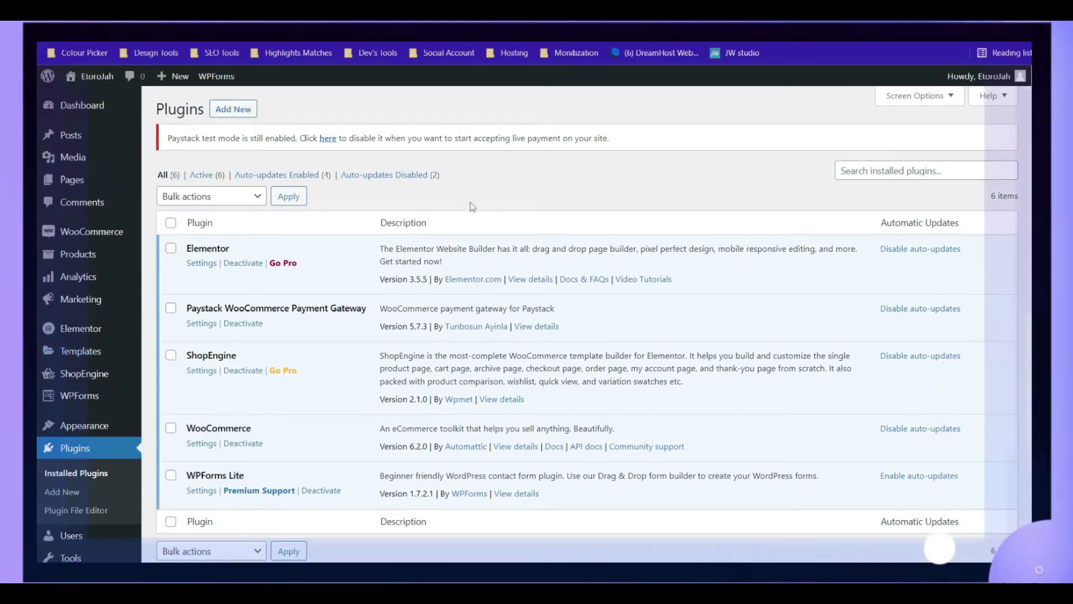
{"action": "left_click", "coordinate": [241, 109]}
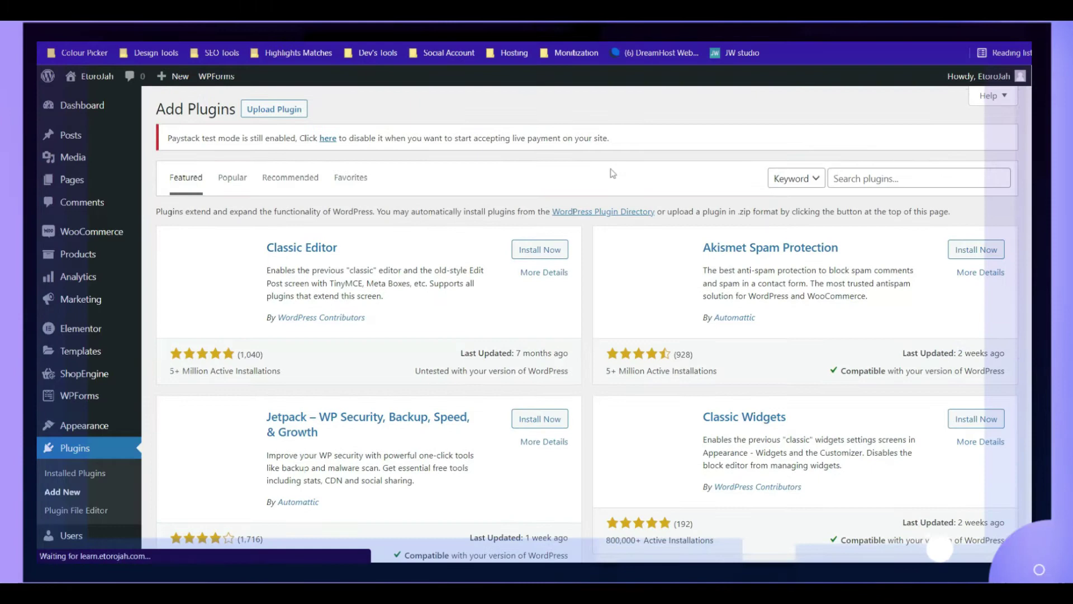
{"action": "left_click", "coordinate": [875, 177]}
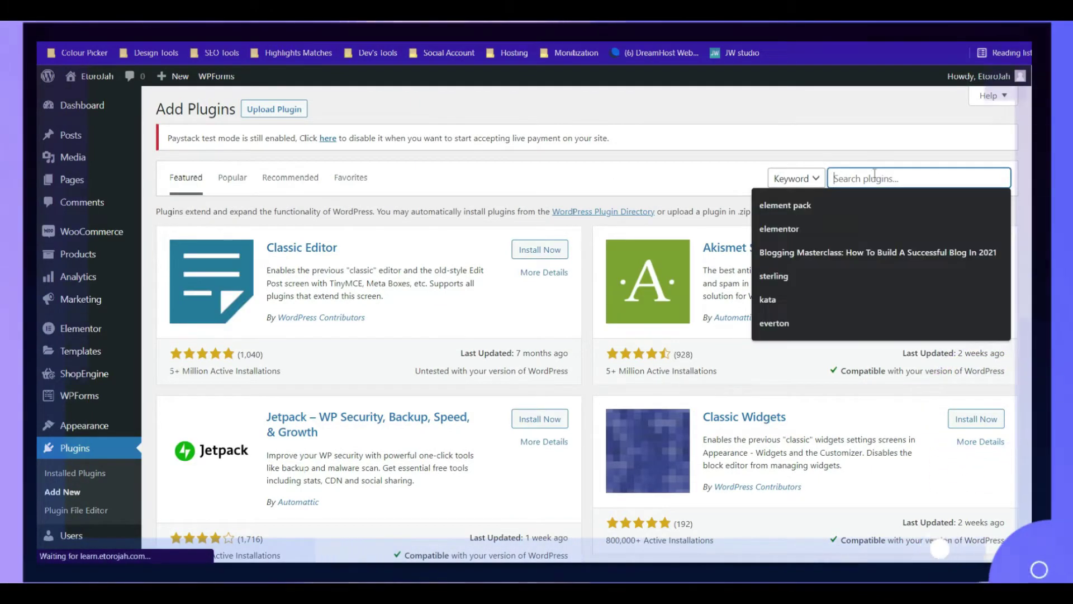
{"action": "type", "text": "WP Custom Admin Interface"}
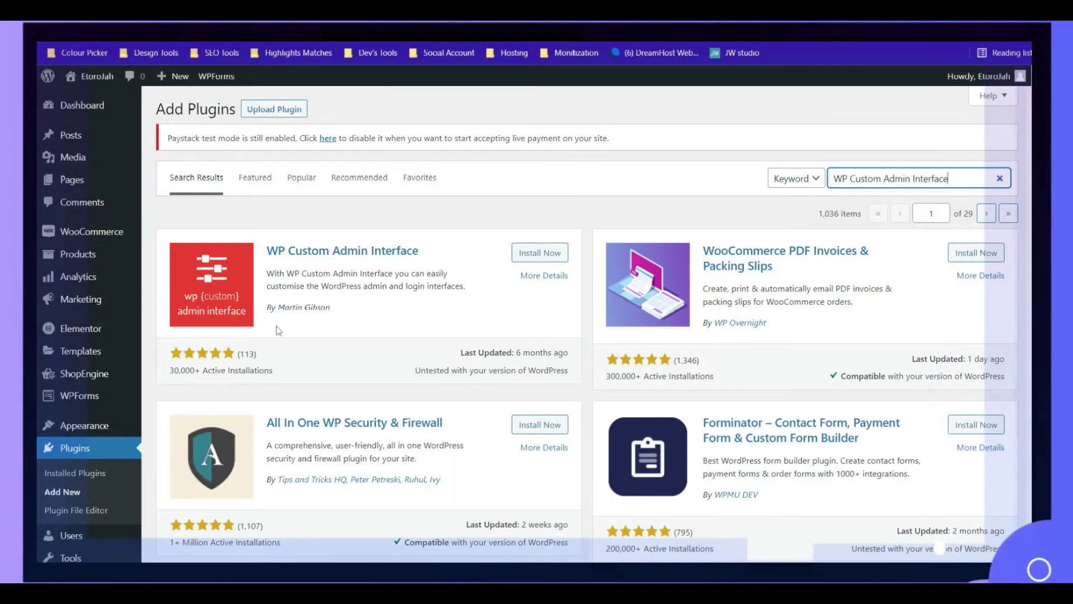
{"action": "left_click", "coordinate": [539, 252]}
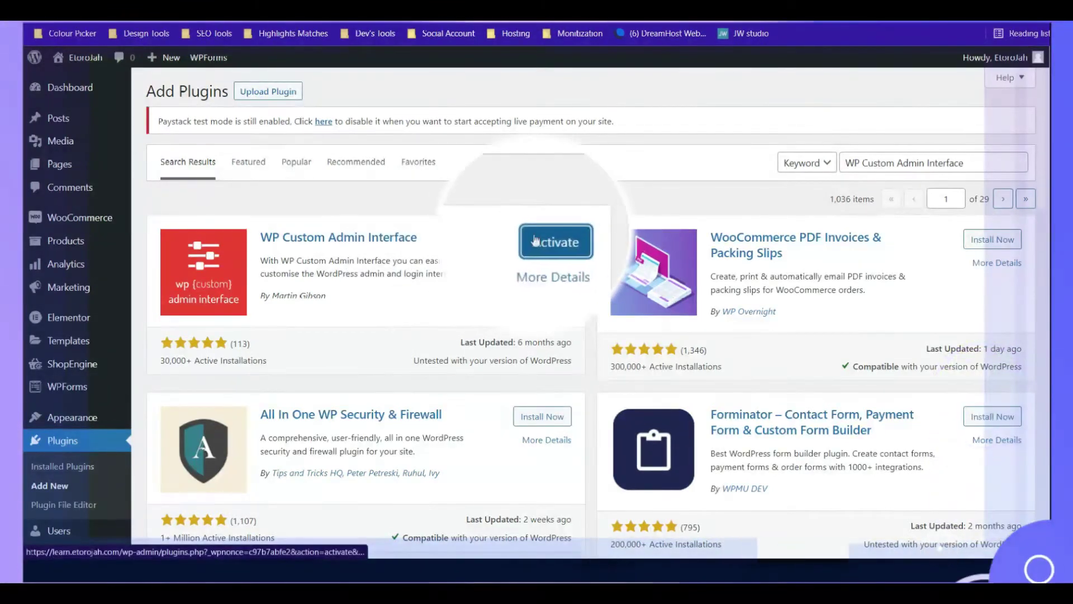
Step: Activate WP Custom Admin Interface and check its new Custom Admin Interface submenu in the sidebar
{"action": "left_click", "coordinate": [535, 240]}
{"action": "scroll", "coordinate": [417, 235], "scroll_direction": "down", "scroll_amount": 1}
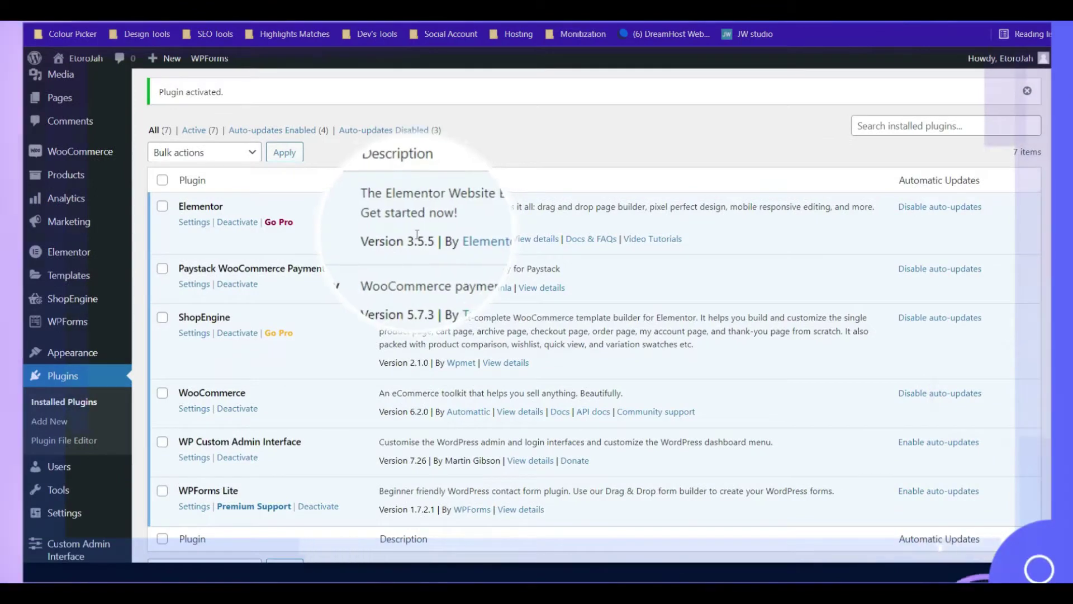
{"action": "scroll", "coordinate": [417, 234], "scroll_direction": "down", "scroll_amount": 3}
{"action": "mouse_move", "coordinate": [43, 330]}
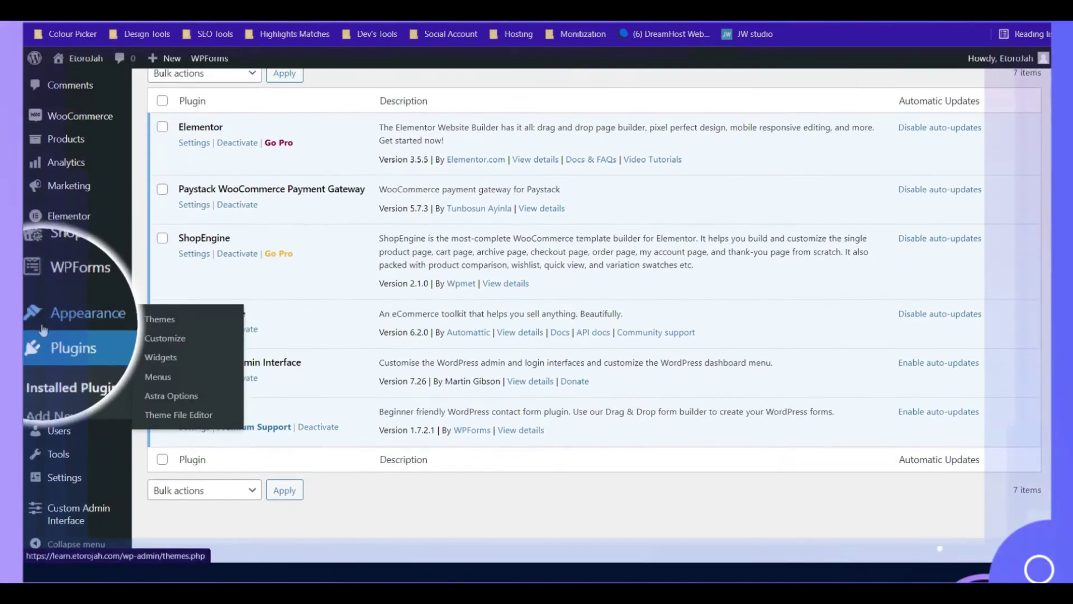
{"action": "mouse_move", "coordinate": [65, 517]}
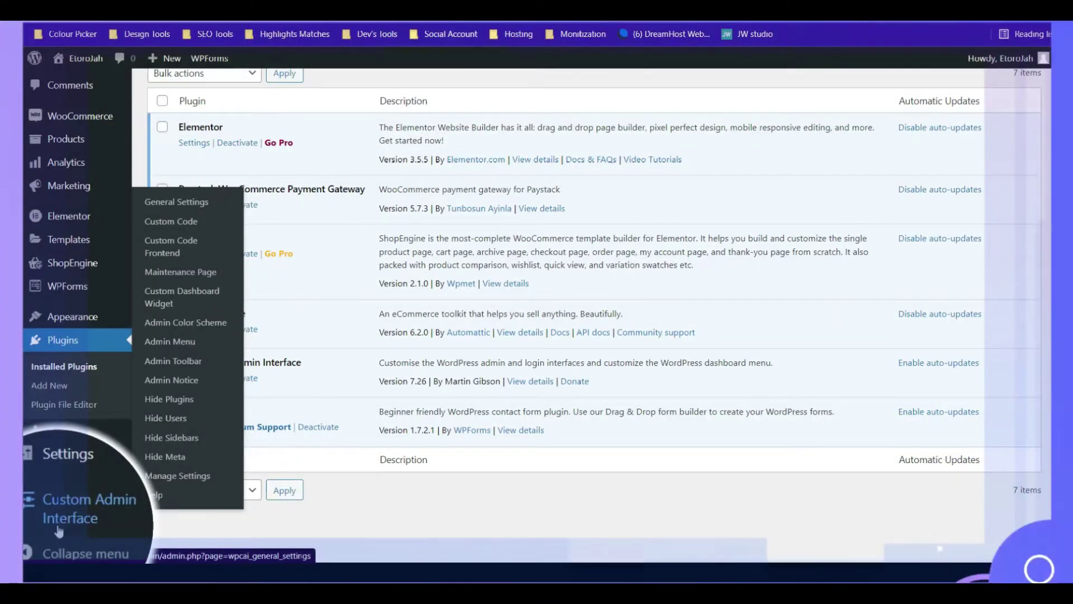
Step: Open Custom Admin Interface > Admin Menu and scroll to the Dashboard and Posts entries
{"action": "left_click", "coordinate": [176, 344]}
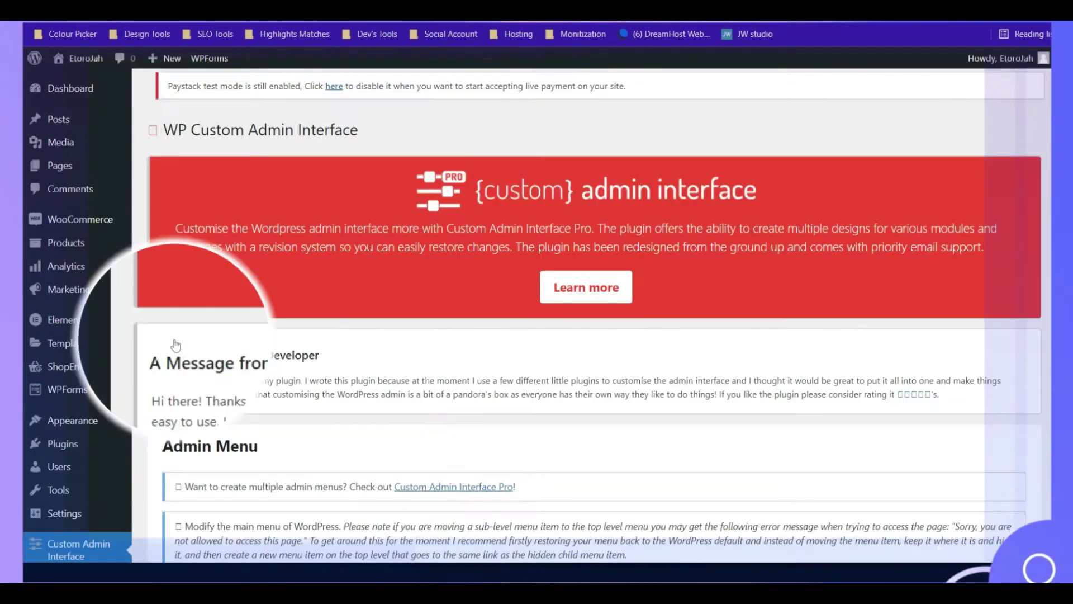
{"action": "scroll", "coordinate": [370, 292], "scroll_direction": "down", "scroll_amount": 9}
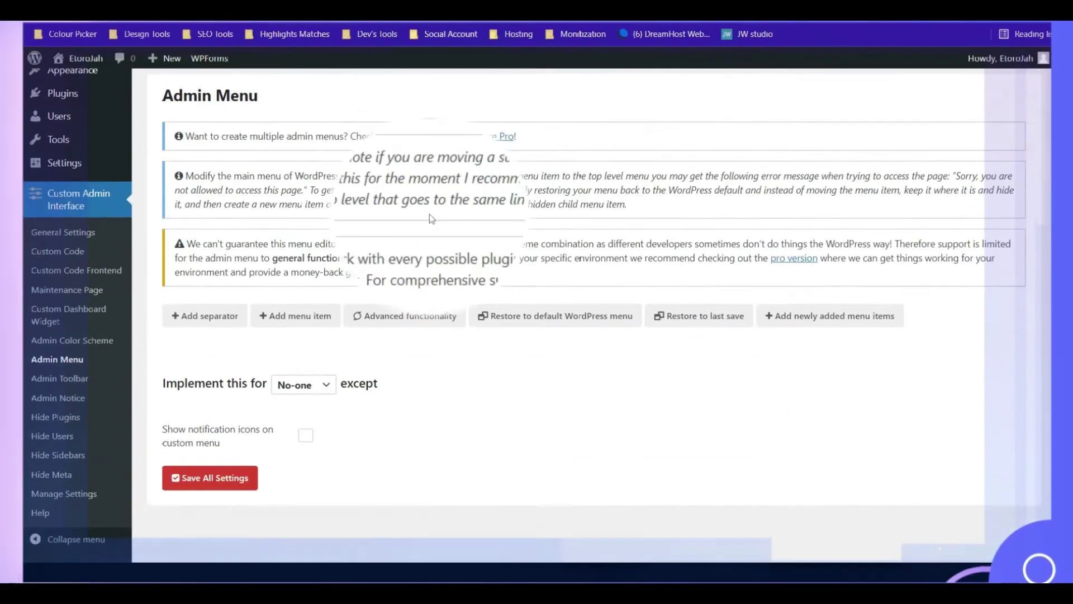
{"action": "scroll", "coordinate": [430, 280], "scroll_direction": "up", "scroll_amount": 3}
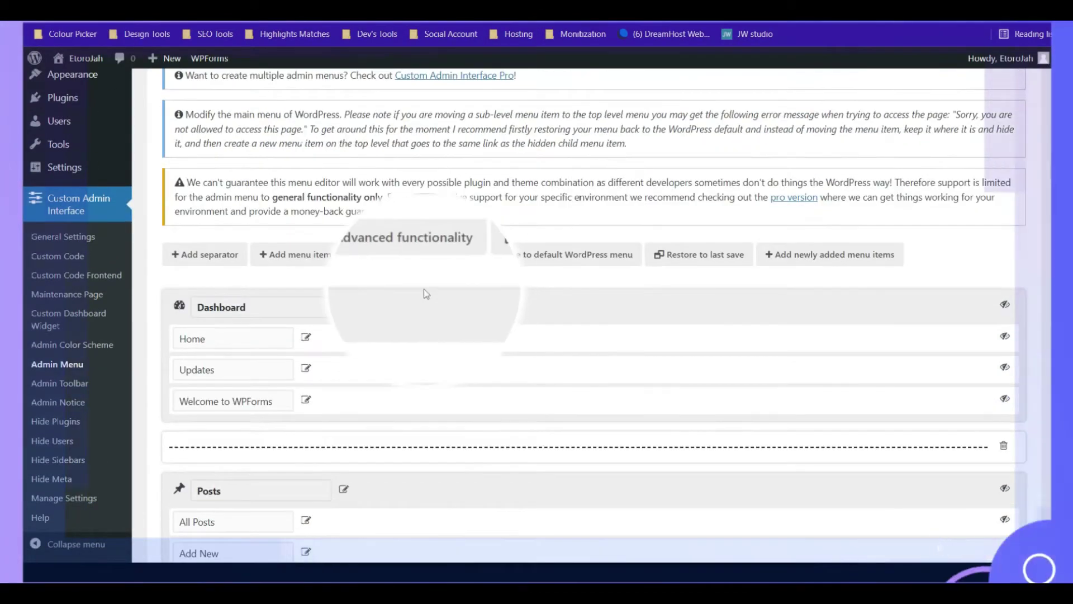
{"action": "scroll", "coordinate": [422, 310], "scroll_direction": "down", "scroll_amount": 2}
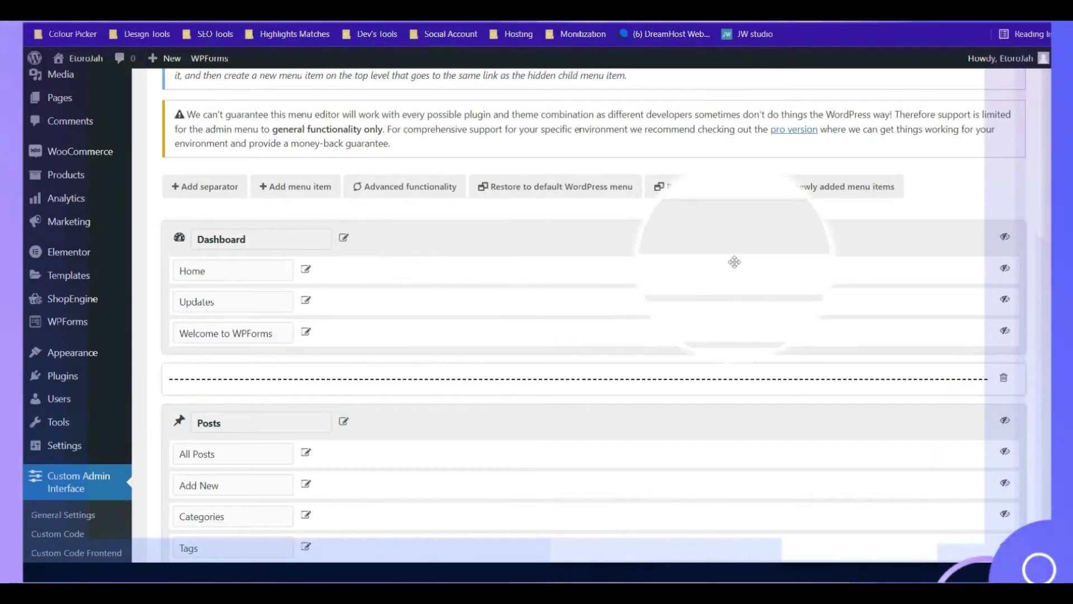
Step: Hide the Dashboard, Posts, Pages, Comments and Templates menu groups, then scroll down to WooCommerce
{"action": "left_click", "coordinate": [1005, 237]}
{"action": "scroll", "coordinate": [1004, 240], "scroll_direction": "down", "scroll_amount": 3}
{"action": "left_click", "coordinate": [1005, 284]}
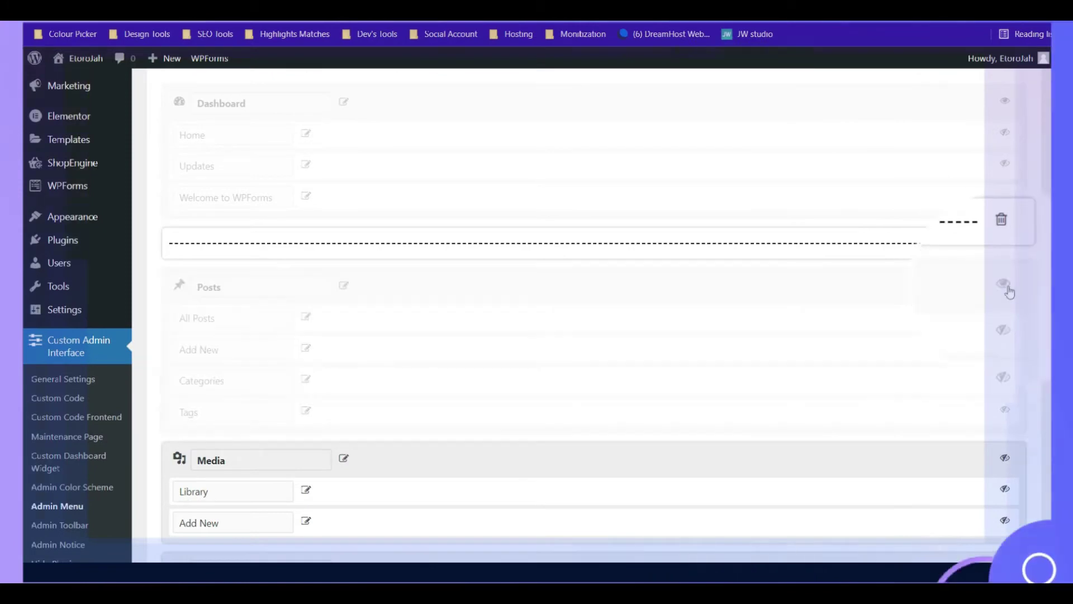
{"action": "scroll", "coordinate": [994, 369], "scroll_direction": "down", "scroll_amount": 3}
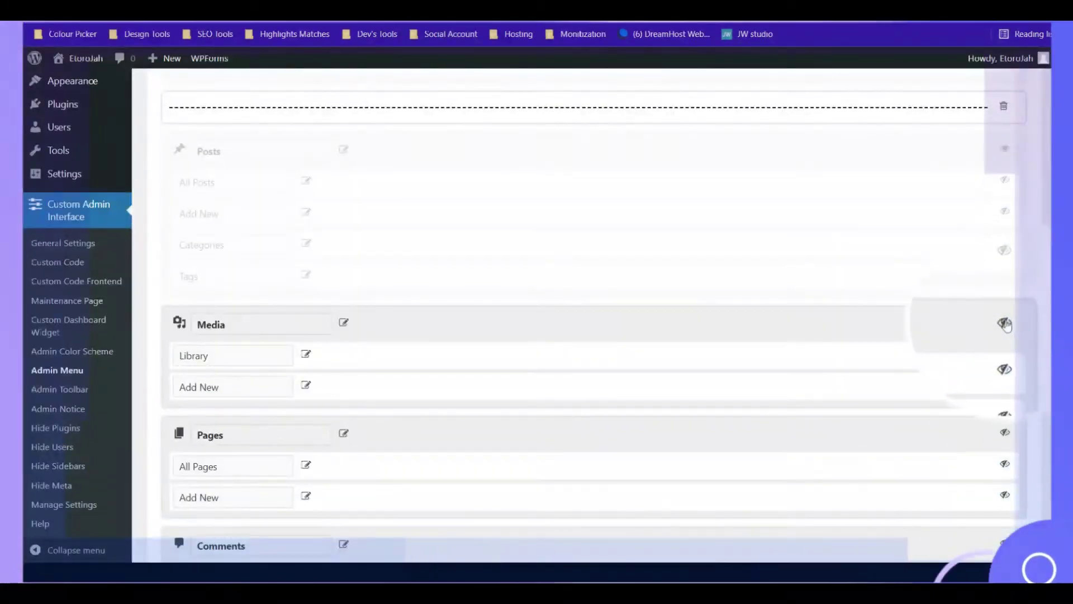
{"action": "scroll", "coordinate": [1004, 326], "scroll_direction": "down", "scroll_amount": 2}
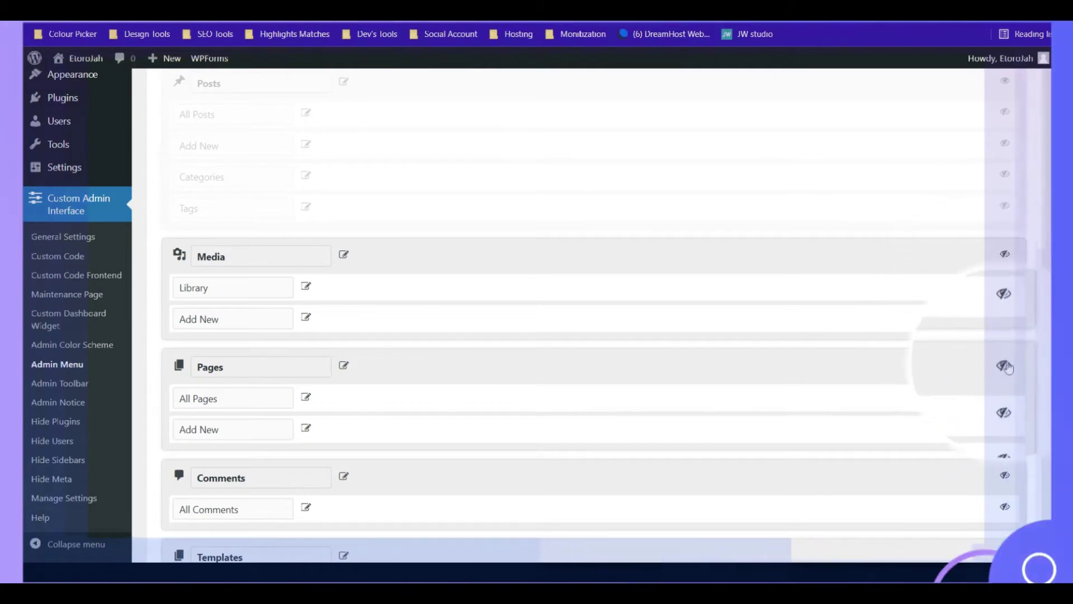
{"action": "left_click", "coordinate": [1006, 366]}
{"action": "scroll", "coordinate": [985, 364], "scroll_direction": "down", "scroll_amount": 6}
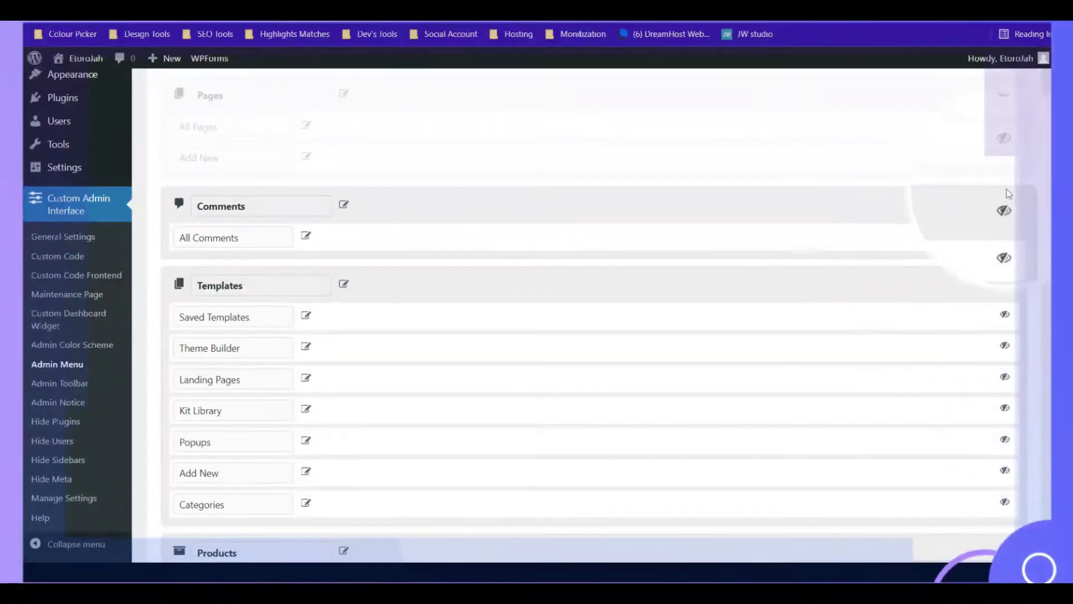
{"action": "left_click", "coordinate": [1004, 207]}
{"action": "scroll", "coordinate": [1017, 218], "scroll_direction": "down", "scroll_amount": 1}
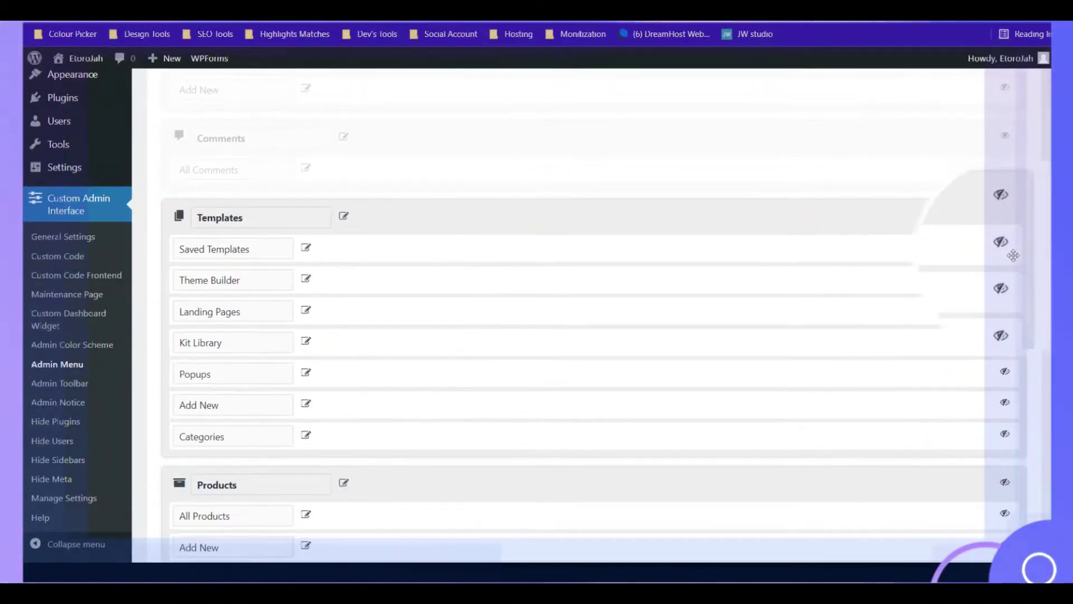
{"action": "left_click", "coordinate": [1002, 218]}
{"action": "scroll", "coordinate": [949, 237], "scroll_direction": "down", "scroll_amount": 4}
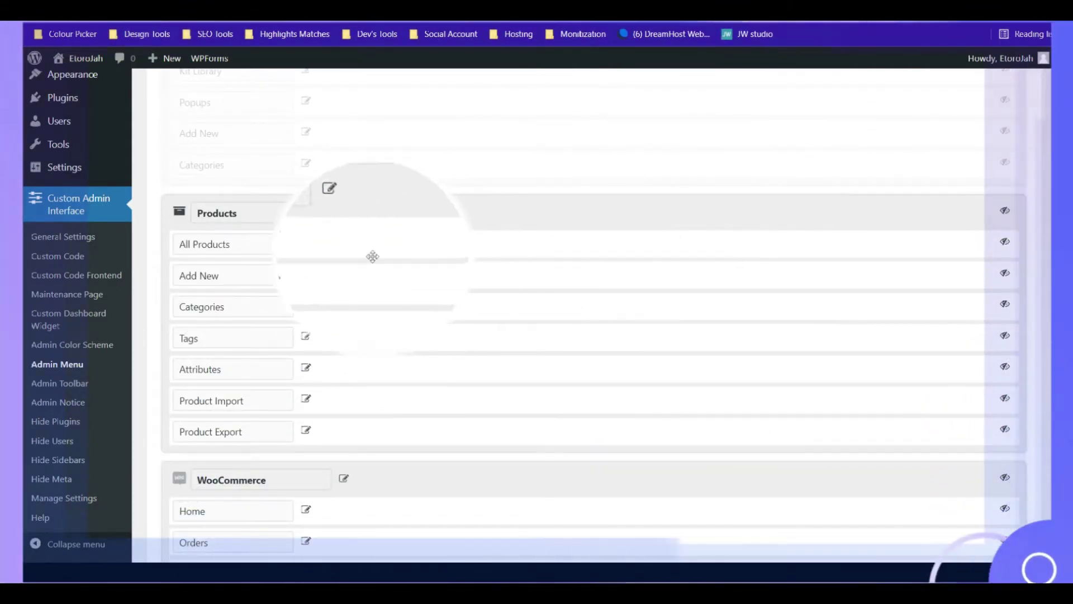
{"action": "scroll", "coordinate": [762, 283], "scroll_direction": "down", "scroll_amount": 3}
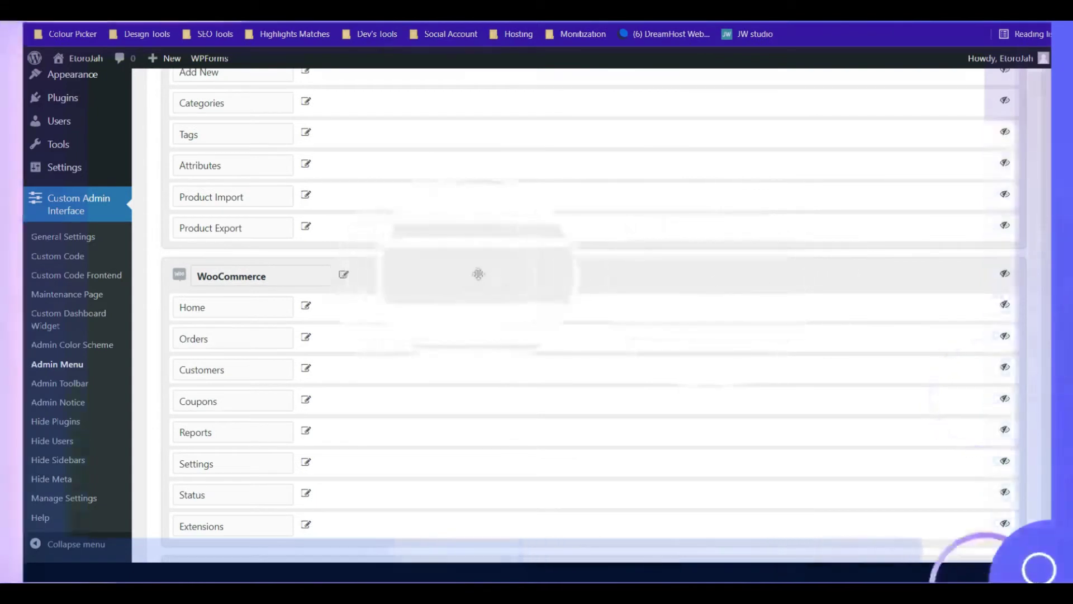
{"action": "scroll", "coordinate": [503, 279], "scroll_direction": "down", "scroll_amount": 2}
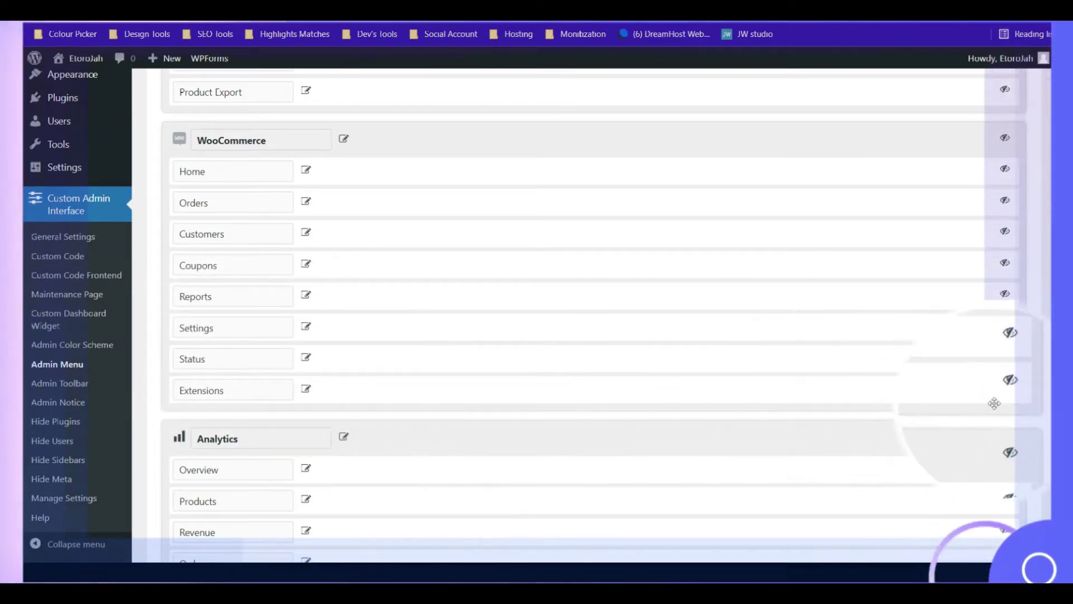
Step: Hide the Extensions and Status items under the WooCommerce group
{"action": "left_click", "coordinate": [1006, 390]}
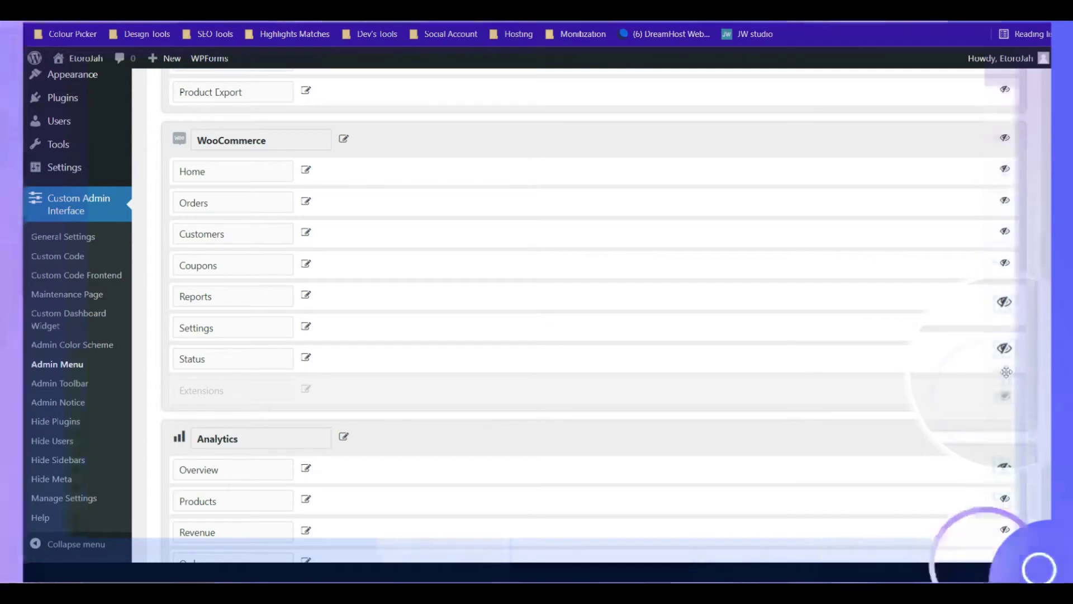
{"action": "scroll", "coordinate": [1005, 363], "scroll_direction": "down", "scroll_amount": 1}
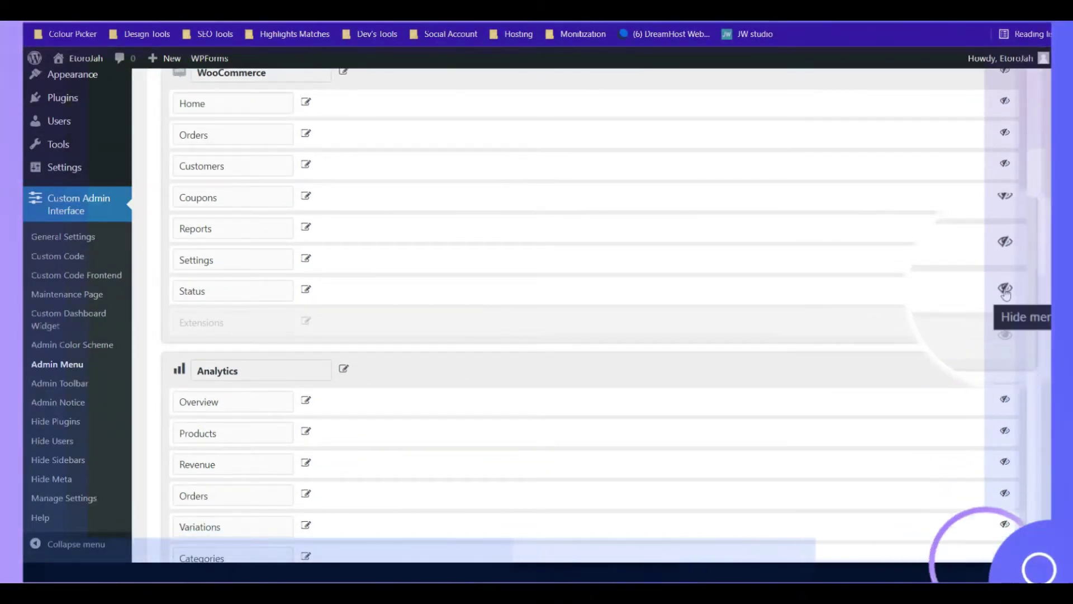
{"action": "left_click", "coordinate": [1005, 289]}
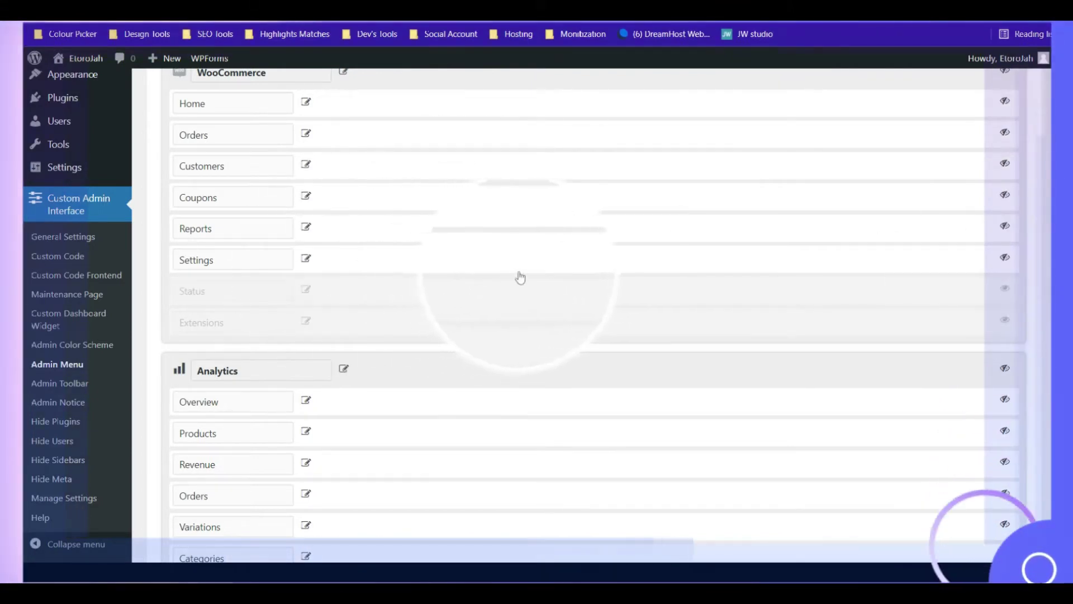
{"action": "scroll", "coordinate": [617, 252], "scroll_direction": "down", "scroll_amount": 1}
{"action": "scroll", "coordinate": [617, 252], "scroll_direction": "down", "scroll_amount": 2}
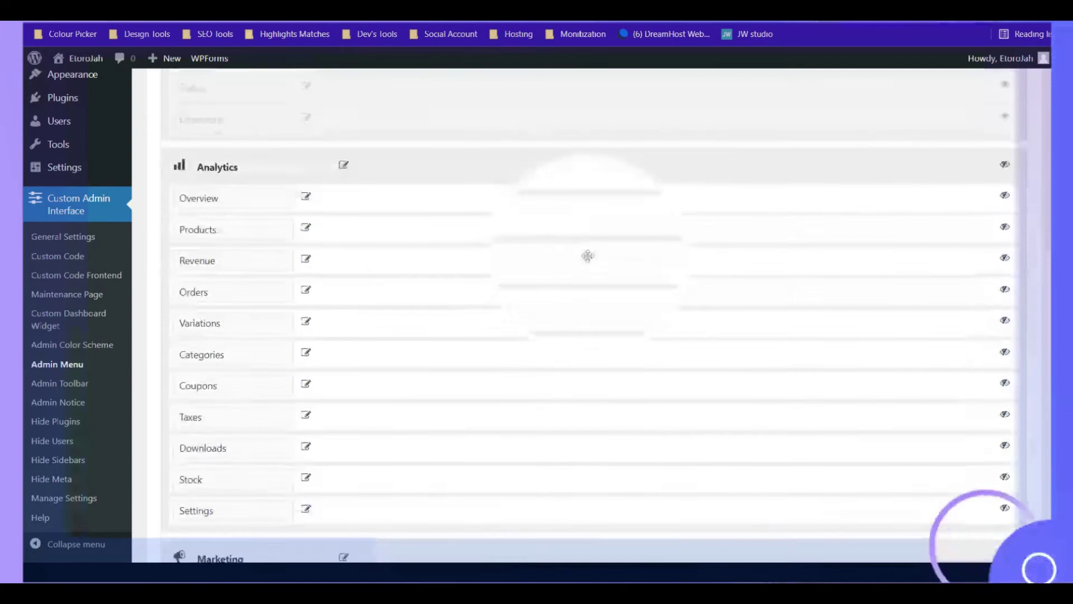
{"action": "scroll", "coordinate": [886, 245], "scroll_direction": "down", "scroll_amount": 1}
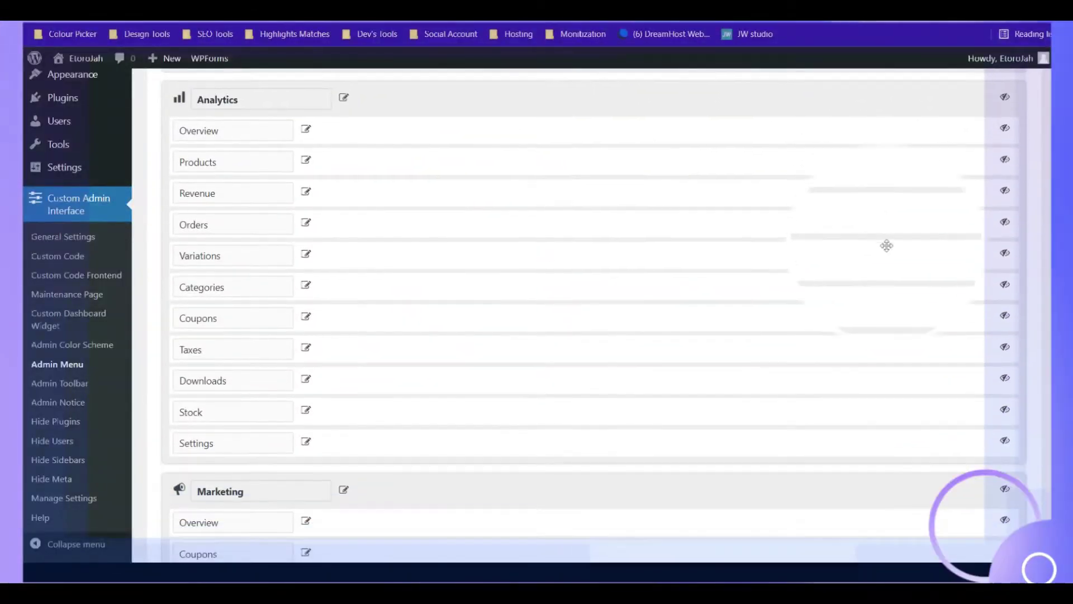
{"action": "scroll", "coordinate": [854, 271], "scroll_direction": "down", "scroll_amount": 4}
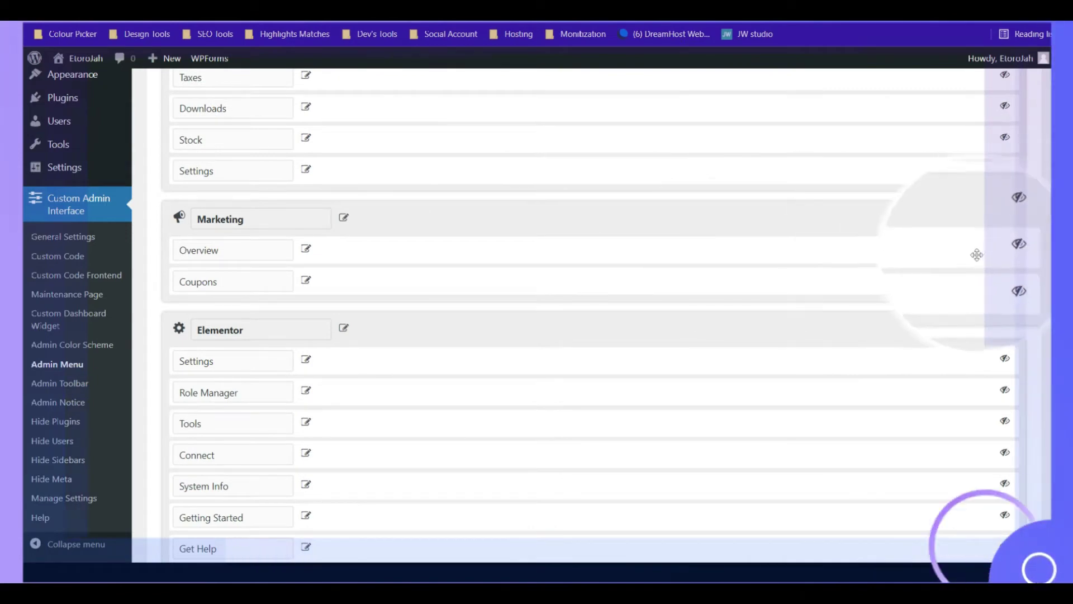
{"action": "scroll", "coordinate": [975, 254], "scroll_direction": "down", "scroll_amount": 1}
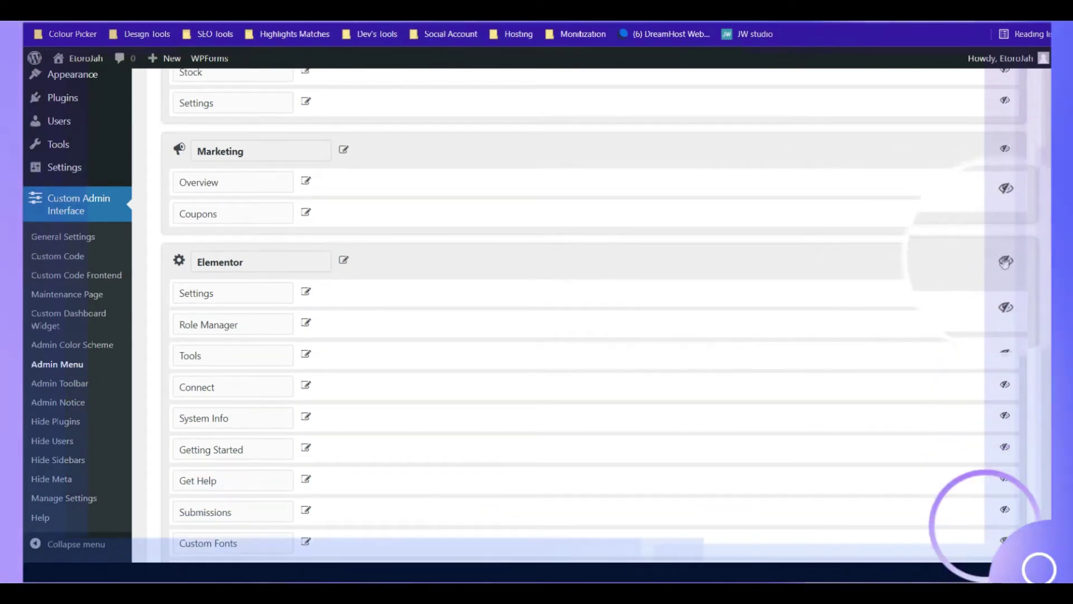
{"action": "scroll", "coordinate": [995, 264], "scroll_direction": "down", "scroll_amount": 3}
{"action": "scroll", "coordinate": [994, 264], "scroll_direction": "down", "scroll_amount": 4}
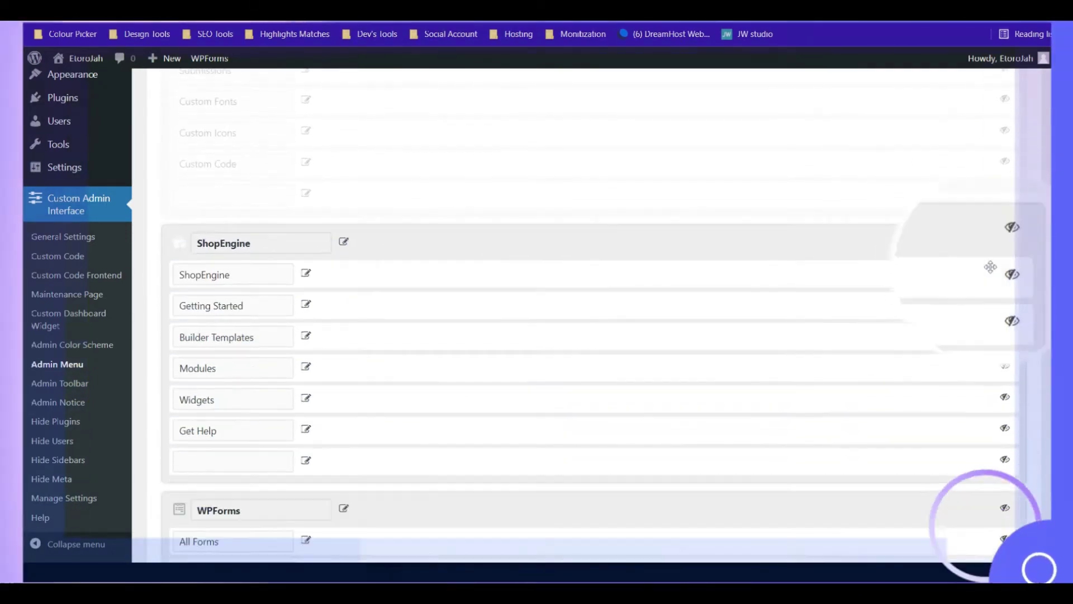
Step: Hide the ShopEngine menu group and drag it back into place in the list
{"action": "left_click", "coordinate": [1004, 209]}
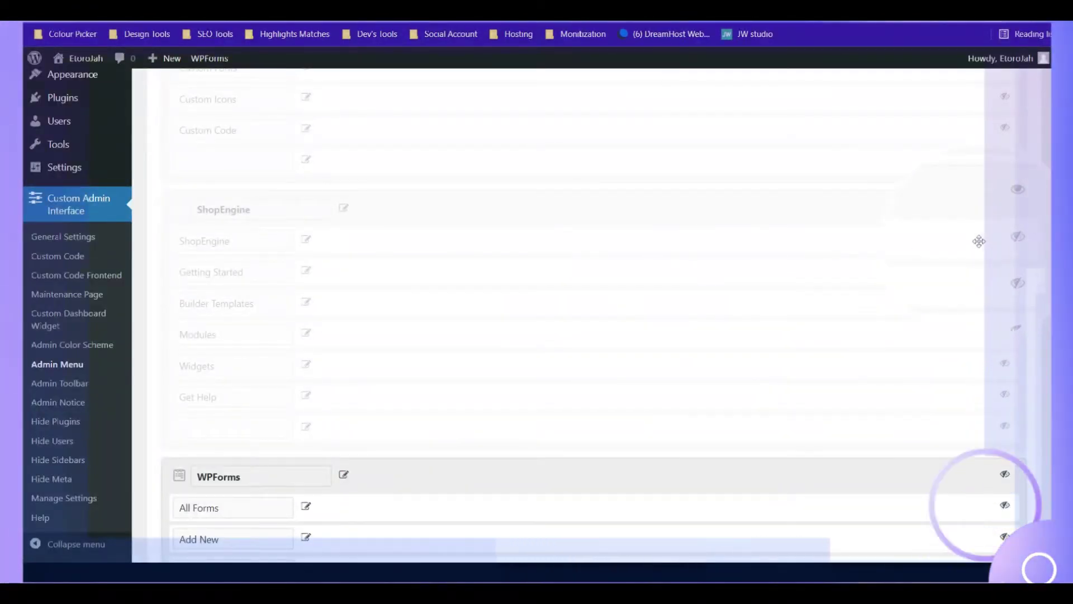
{"action": "left_click_drag", "start_coordinate": [968, 209], "coordinate": [229, 211]}
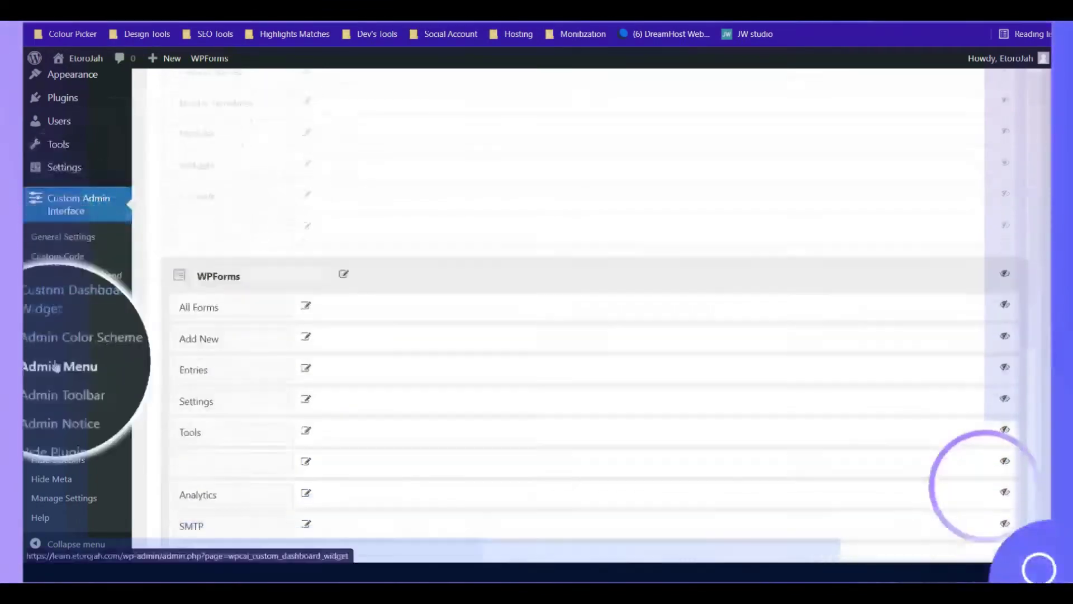
{"action": "scroll", "coordinate": [76, 507], "scroll_direction": "up", "scroll_amount": 3}
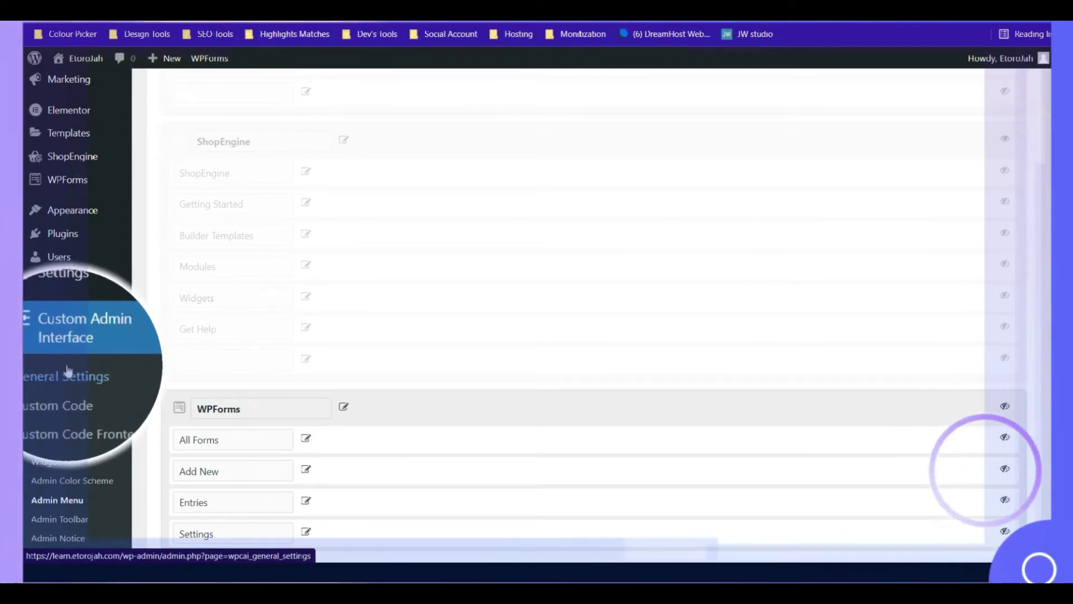
{"action": "mouse_move", "coordinate": [62, 182]}
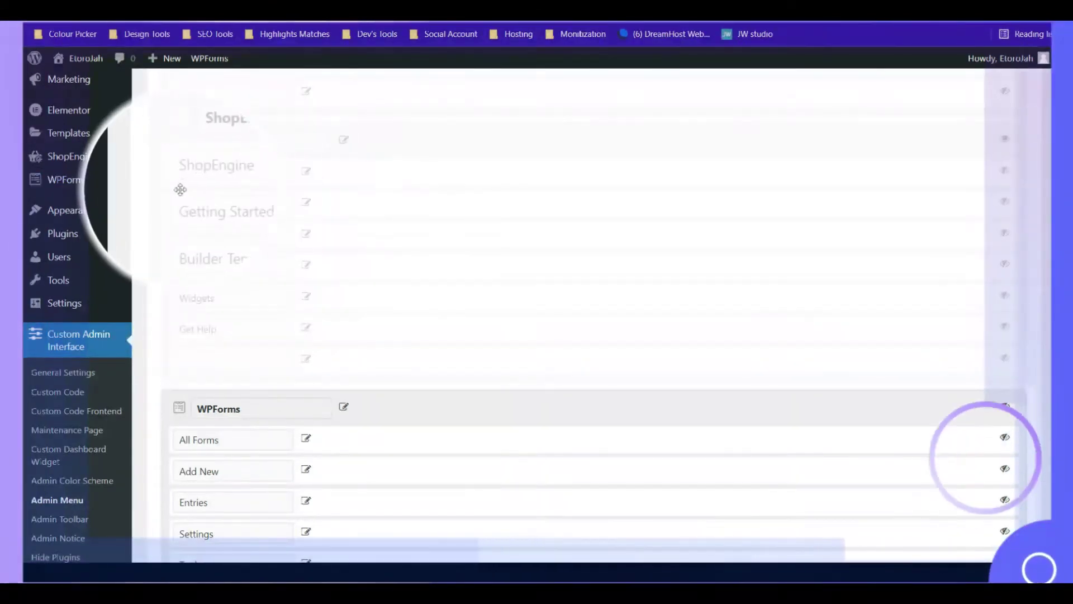
{"action": "left_click_drag", "start_coordinate": [180, 183], "coordinate": [536, 295]}
{"action": "scroll", "coordinate": [536, 295], "scroll_direction": "down", "scroll_amount": 3}
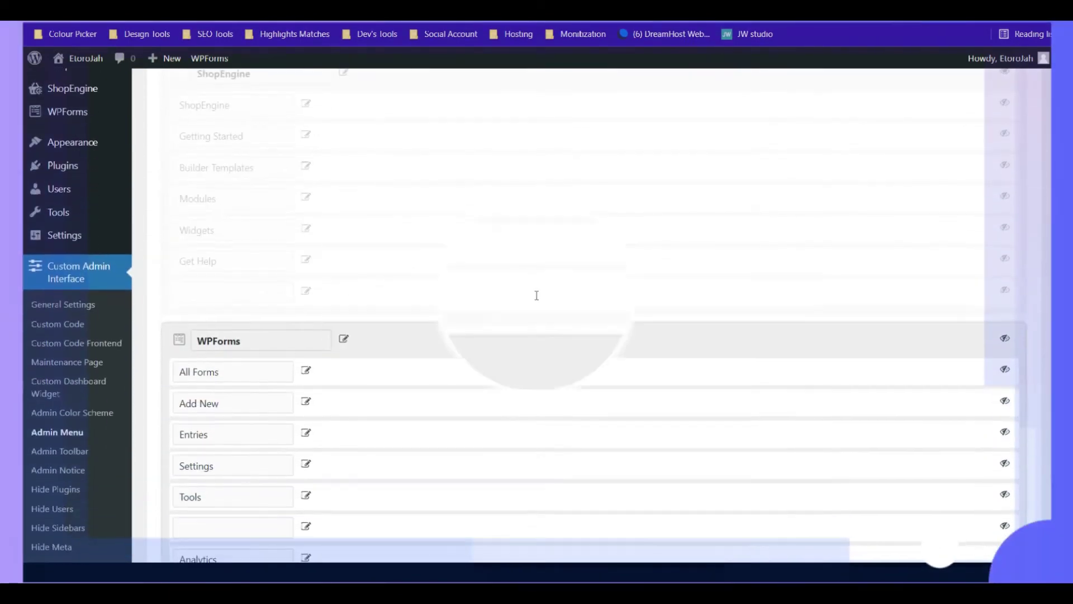
Step: Hide the WPForms and Appearance menu groups
{"action": "left_click", "coordinate": [1006, 340]}
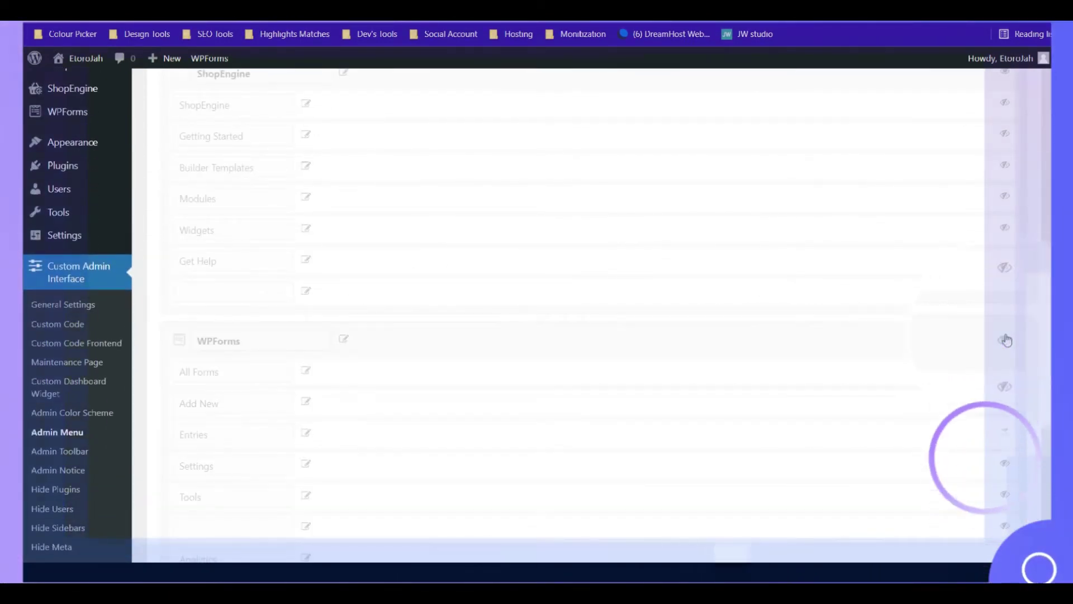
{"action": "scroll", "coordinate": [968, 333], "scroll_direction": "down", "scroll_amount": 7}
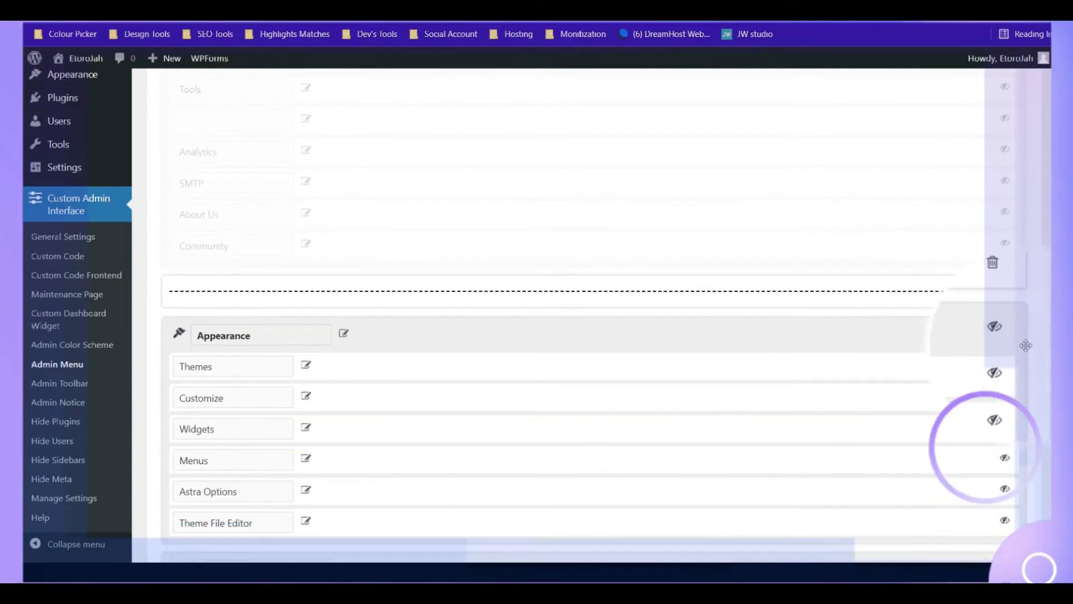
{"action": "left_click", "coordinate": [1006, 336]}
{"action": "scroll", "coordinate": [1031, 271], "scroll_direction": "down", "scroll_amount": 5}
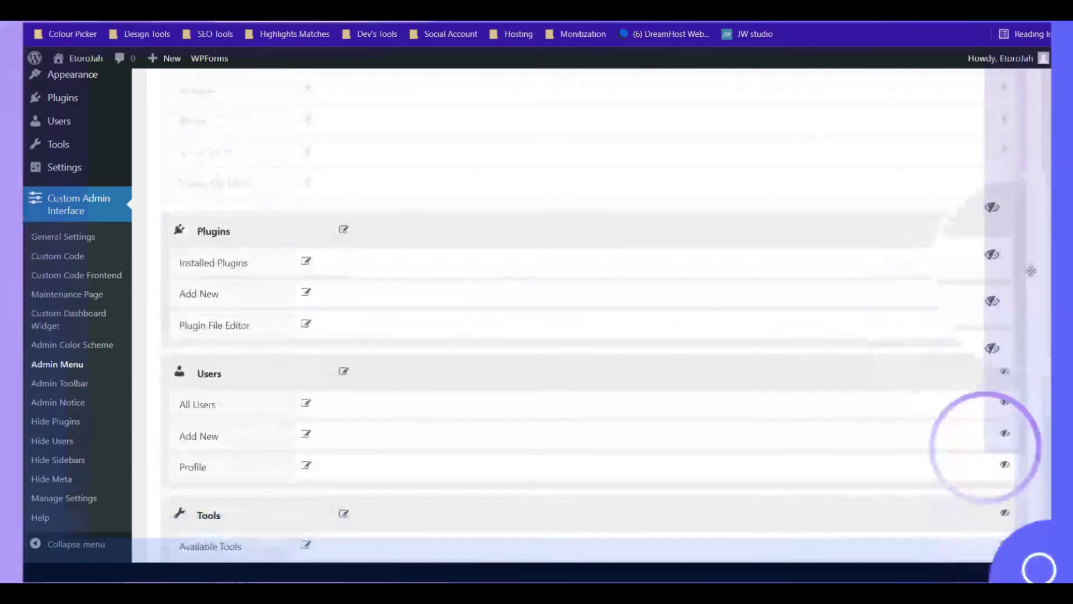
{"action": "scroll", "coordinate": [1006, 235], "scroll_direction": "down", "scroll_amount": 2}
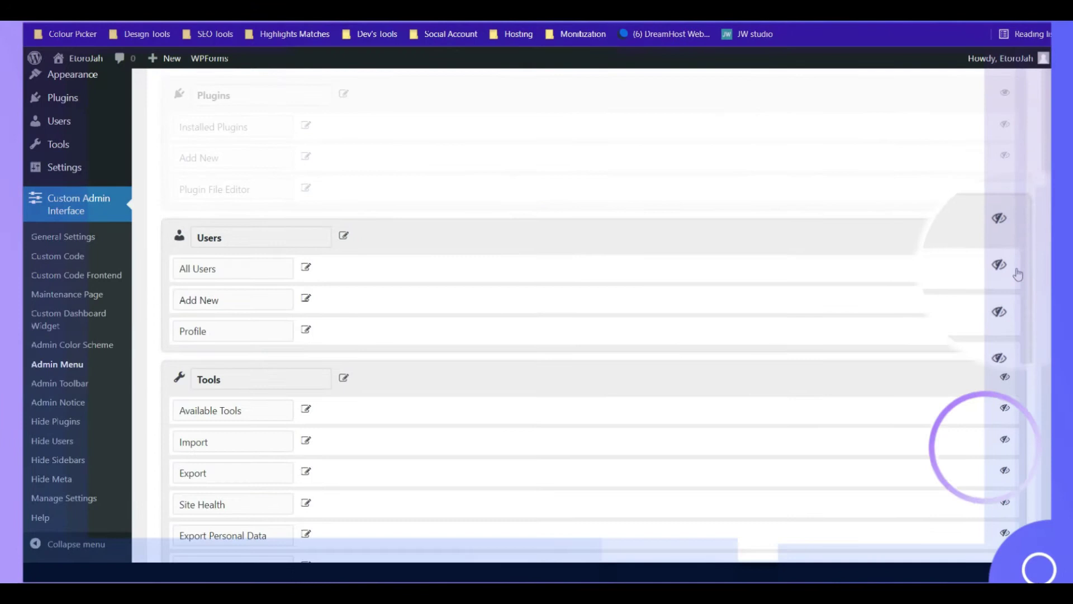
Step: Hide the Users, Tools, Settings and Custom Admin Interface menu groups
{"action": "left_click", "coordinate": [1005, 237]}
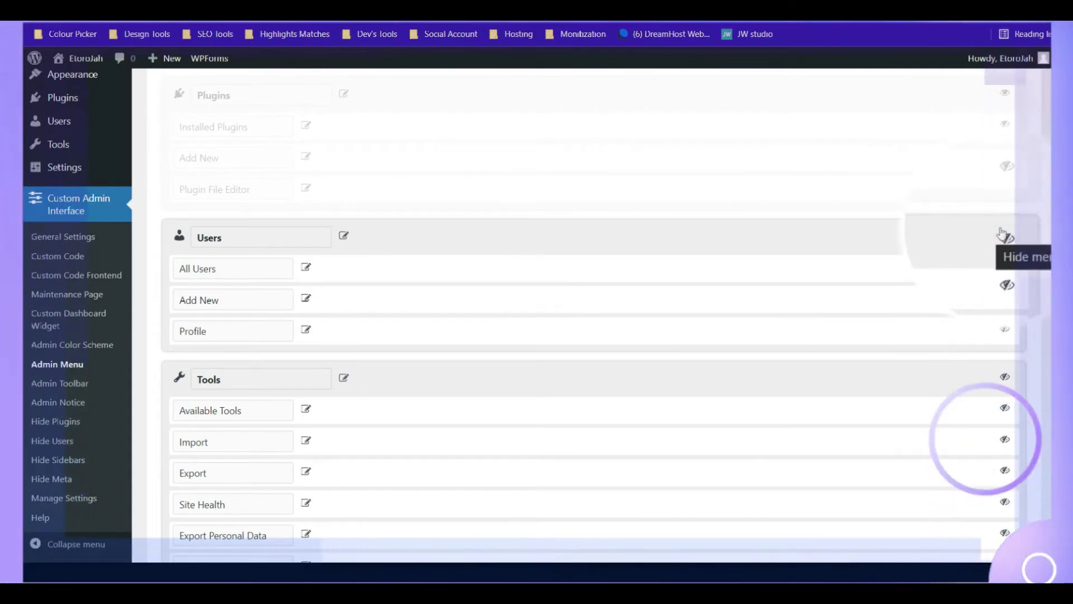
{"action": "scroll", "coordinate": [1006, 240], "scroll_direction": "down", "scroll_amount": 2}
{"action": "left_click", "coordinate": [1005, 246]}
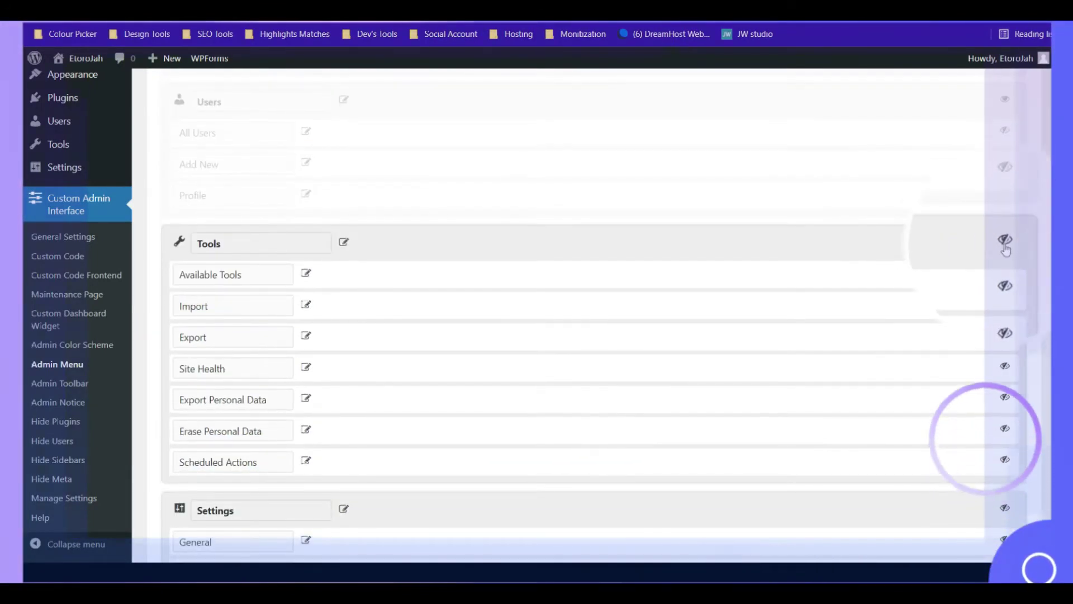
{"action": "scroll", "coordinate": [994, 252], "scroll_direction": "down", "scroll_amount": 2}
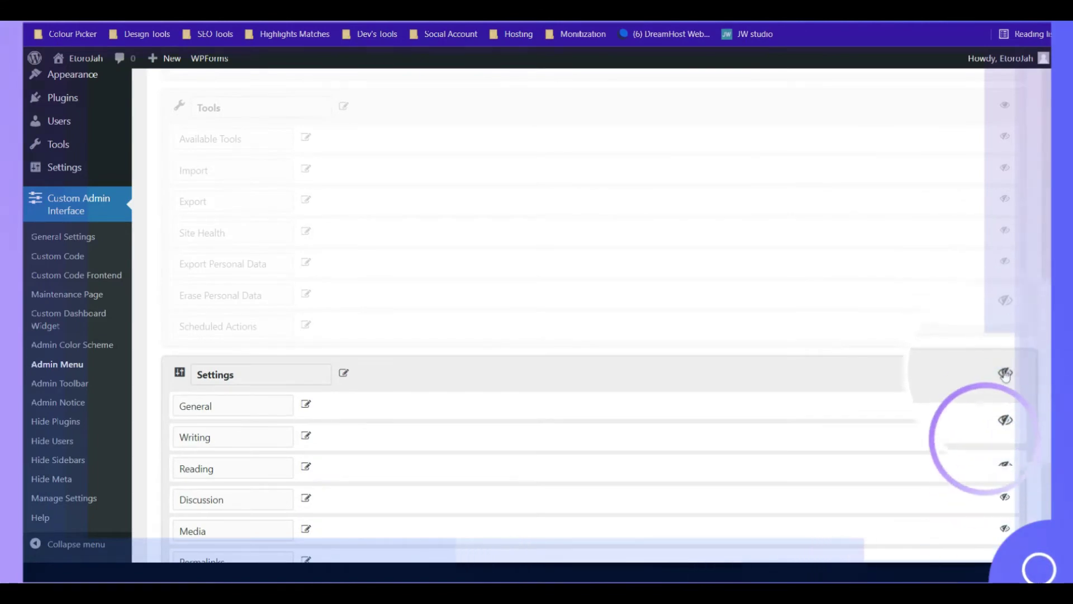
{"action": "left_click", "coordinate": [1005, 373]}
{"action": "scroll", "coordinate": [1006, 358], "scroll_direction": "down", "scroll_amount": 6}
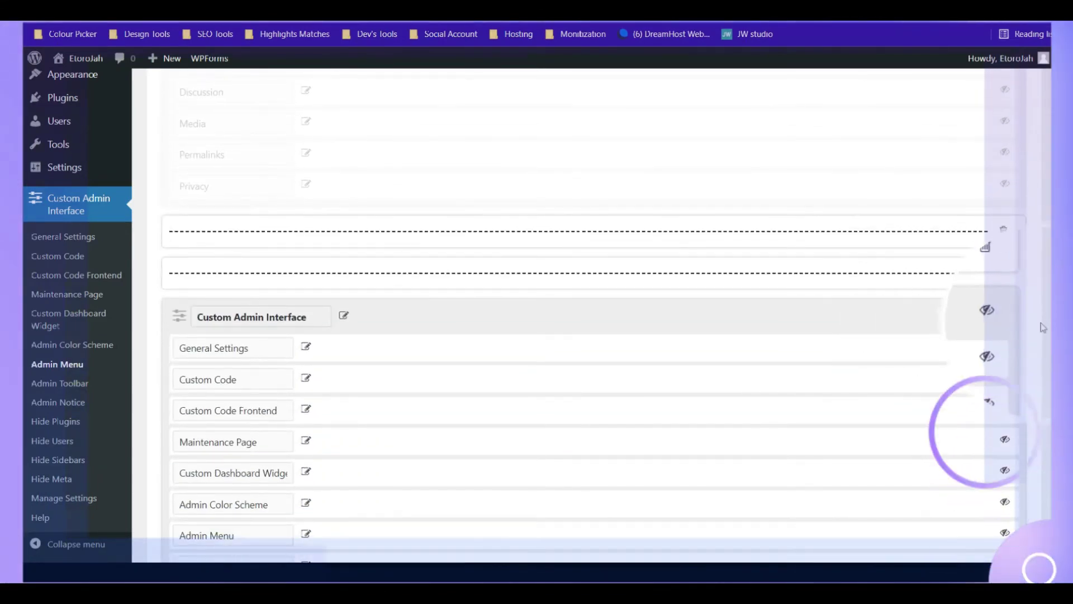
{"action": "left_click", "coordinate": [1004, 317]}
{"action": "scroll", "coordinate": [931, 297], "scroll_direction": "down", "scroll_amount": 8}
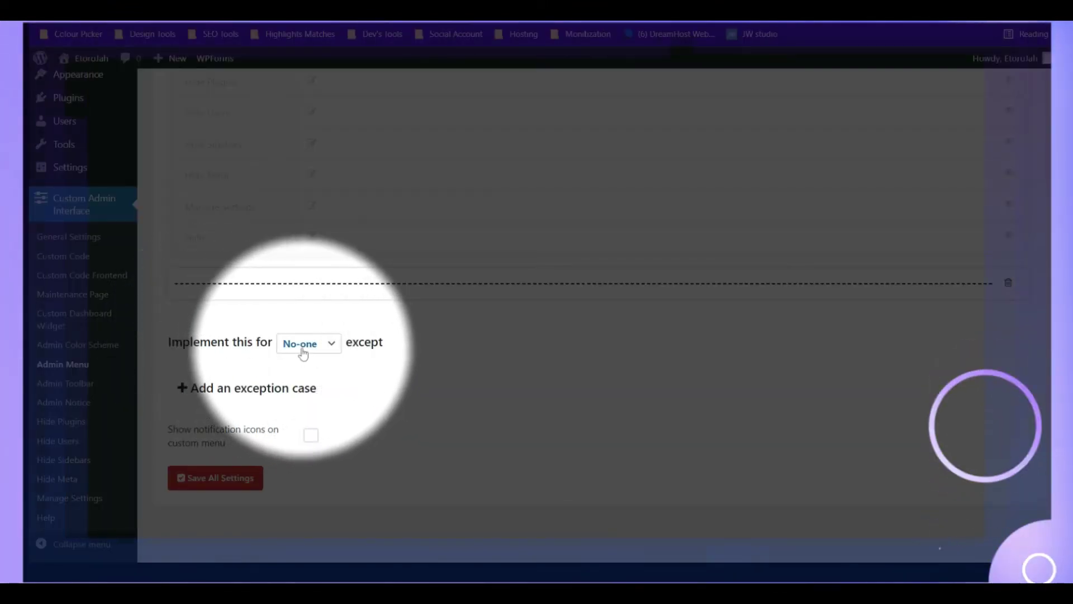
Step: Apply the menu hiding to Everyone except Role: Administrator and save all settings
{"action": "left_click", "coordinate": [296, 351]}
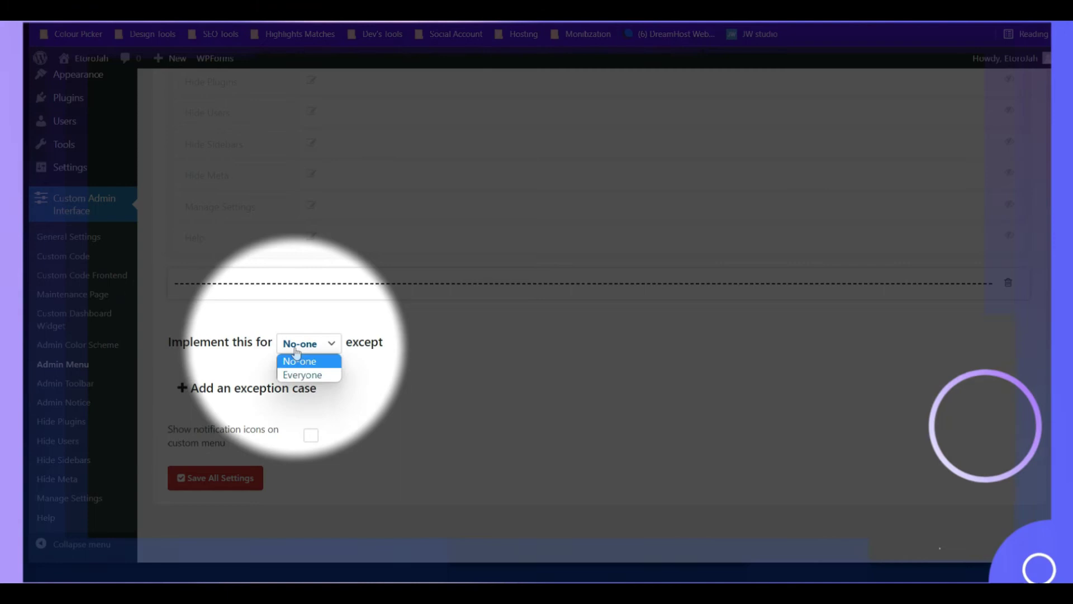
{"action": "left_click", "coordinate": [294, 374]}
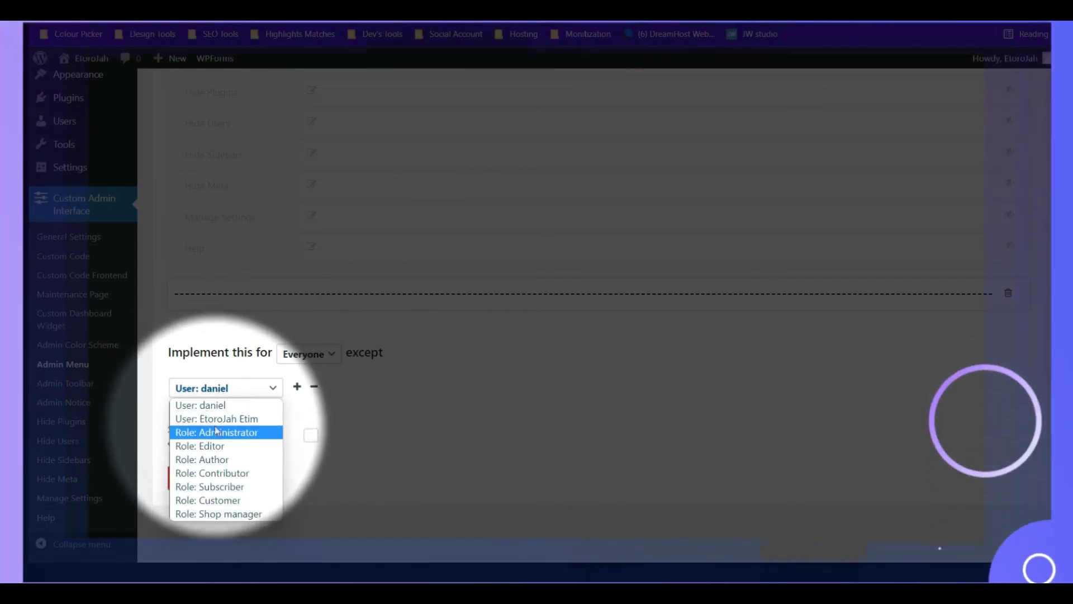
{"action": "left_click", "coordinate": [216, 432]}
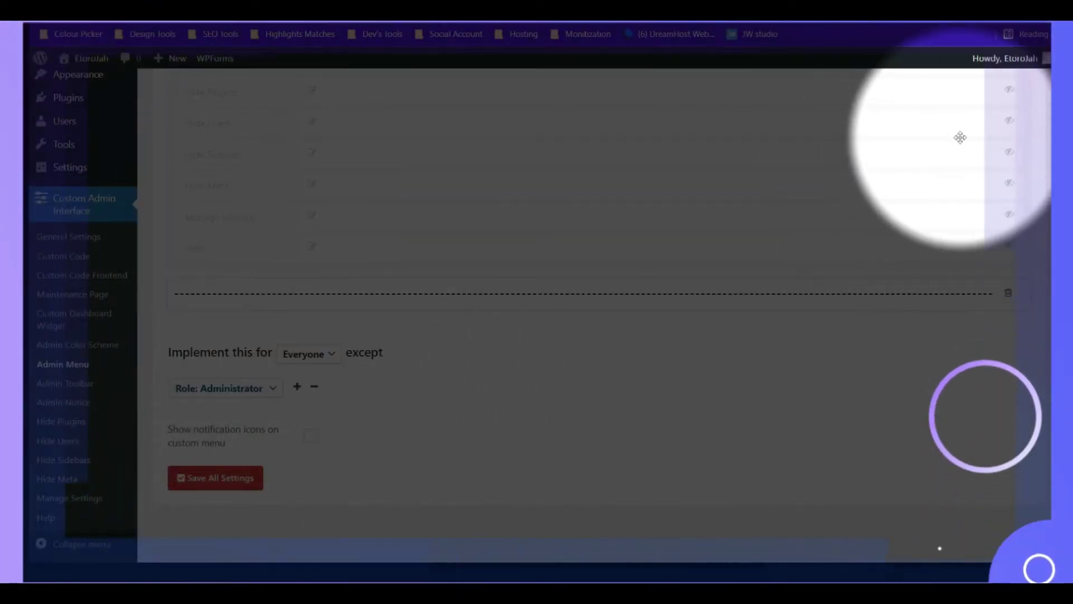
{"action": "mouse_move", "coordinate": [1006, 58]}
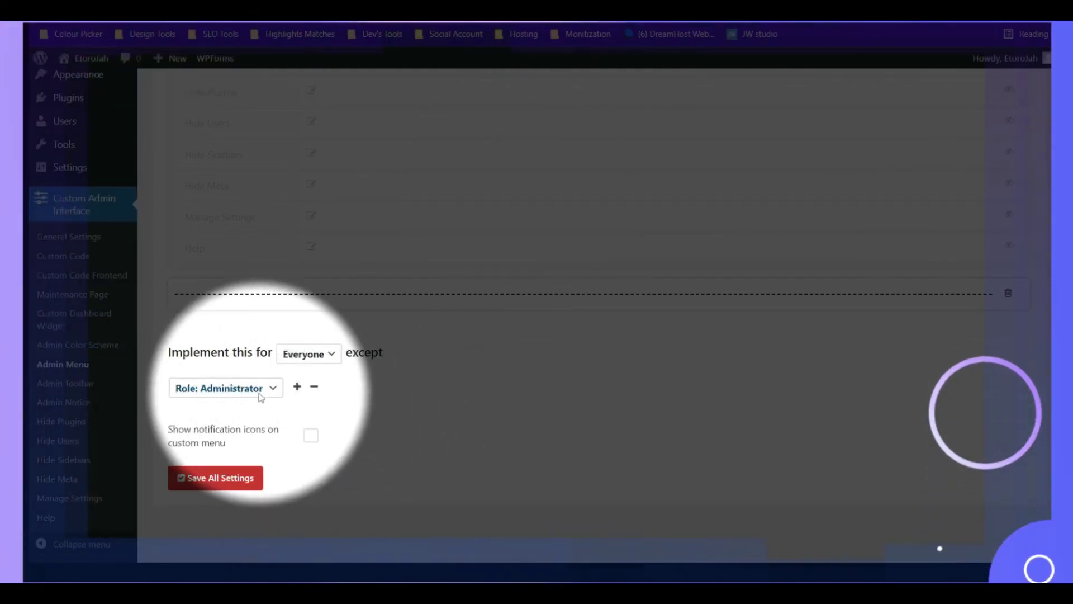
{"action": "left_click", "coordinate": [239, 392]}
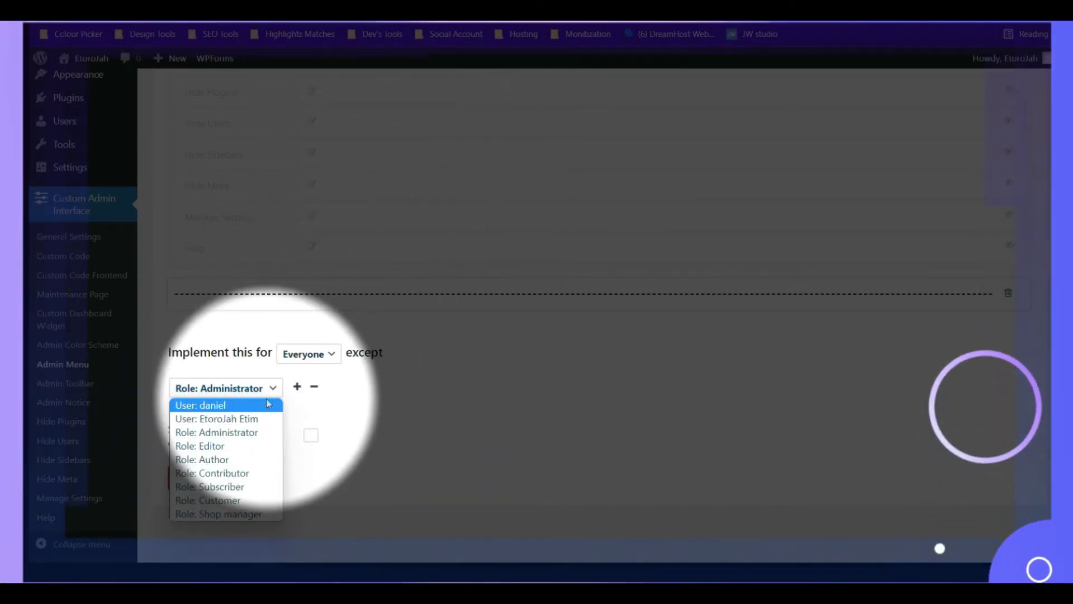
{"action": "left_click", "coordinate": [231, 432]}
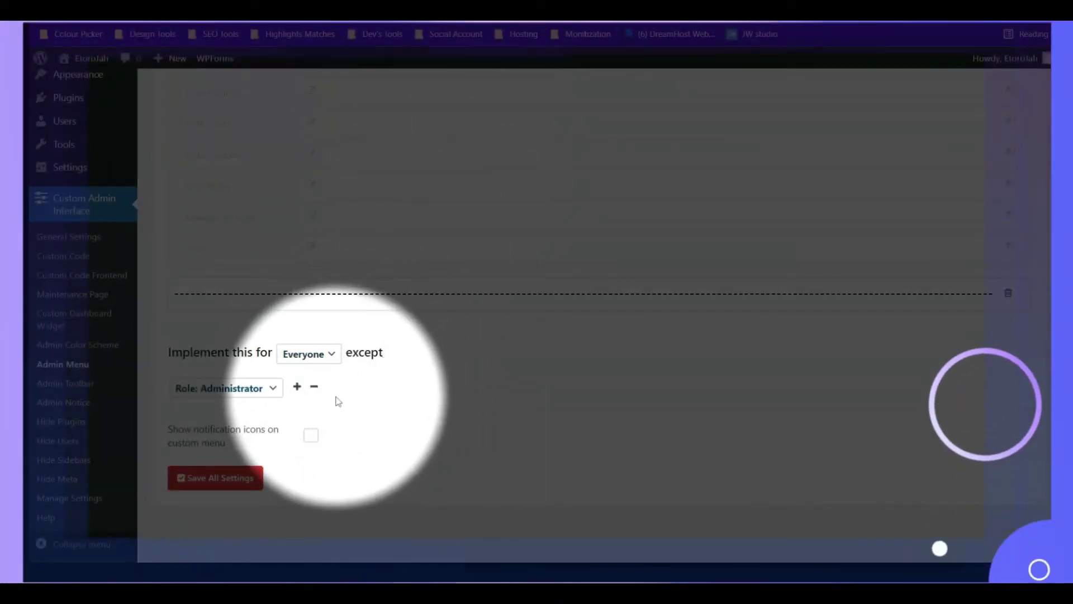
{"action": "left_click", "coordinate": [202, 482]}
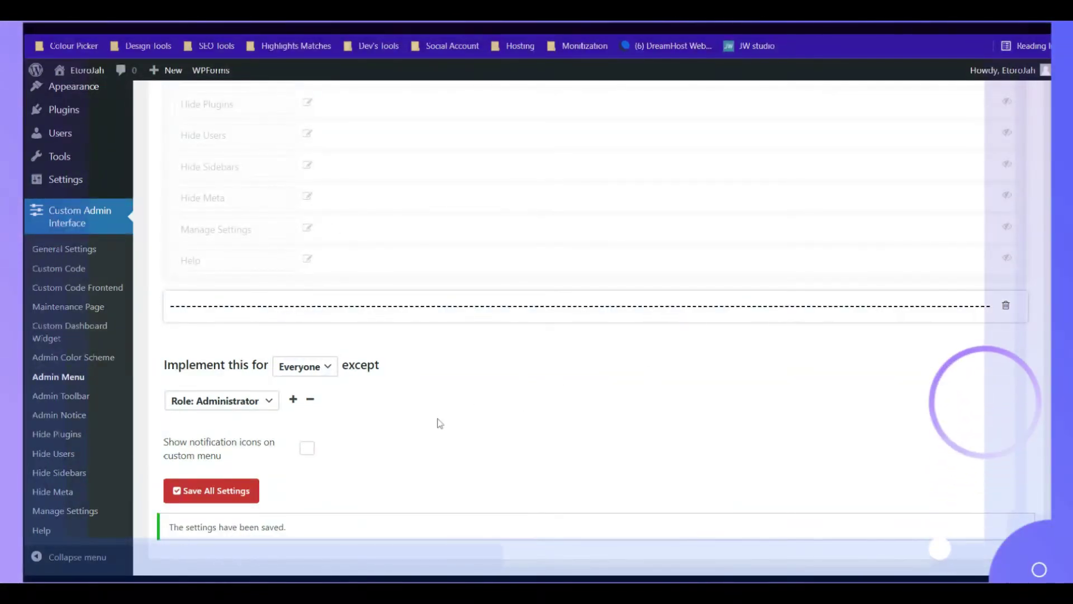
Step: Return to the Dashboard, then on Users > All Users highlight the Shop manager role
{"action": "scroll", "coordinate": [544, 386], "scroll_direction": "up", "scroll_amount": 10}
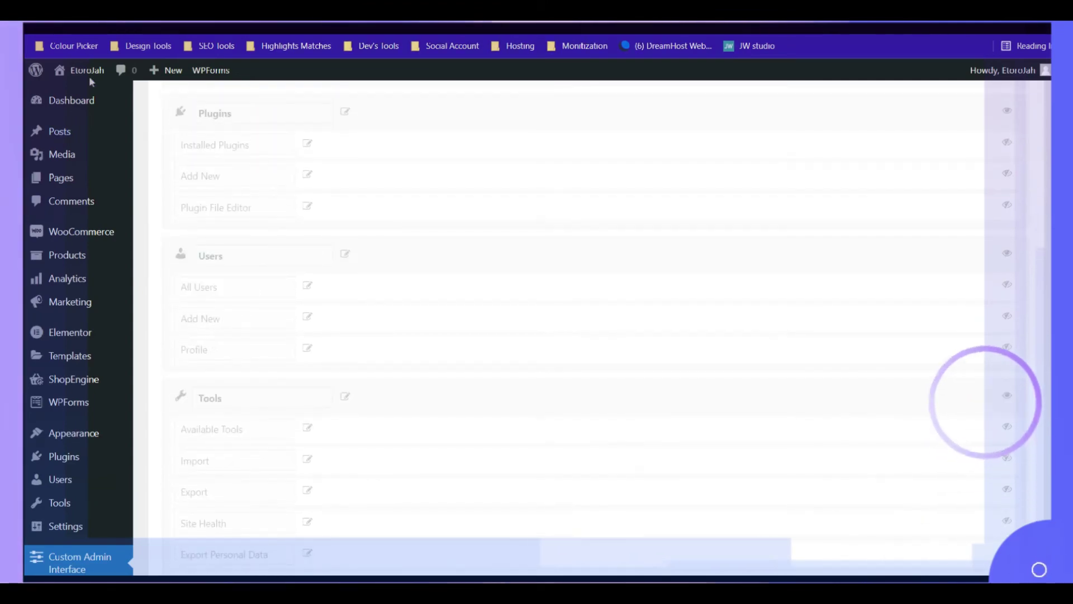
{"action": "left_click", "coordinate": [64, 106]}
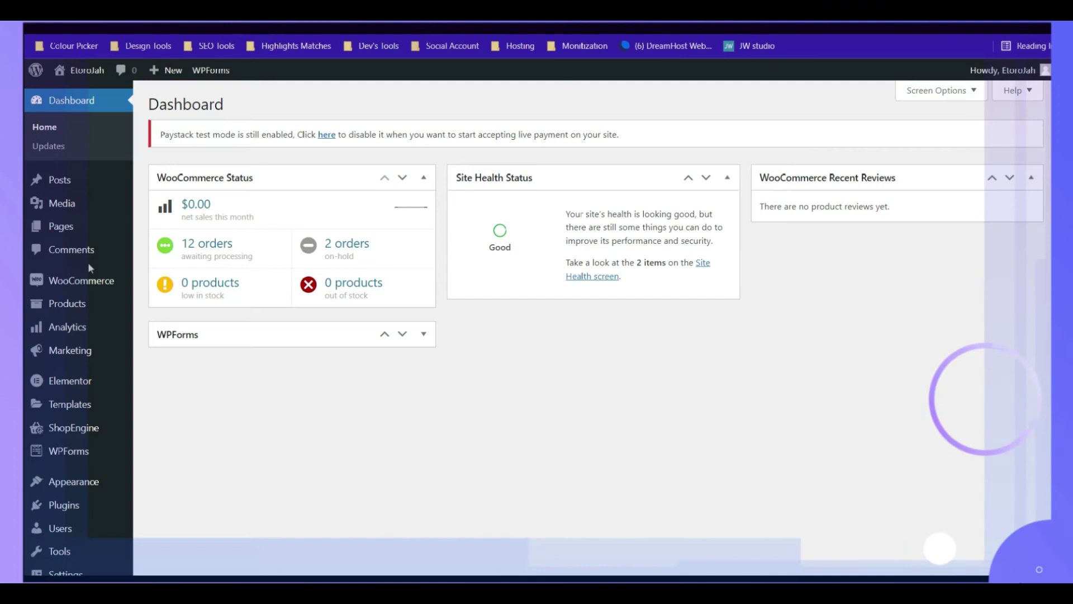
{"action": "scroll", "coordinate": [73, 364], "scroll_direction": "down", "scroll_amount": 1}
{"action": "scroll", "coordinate": [71, 402], "scroll_direction": "down", "scroll_amount": 1}
{"action": "mouse_move", "coordinate": [70, 440]}
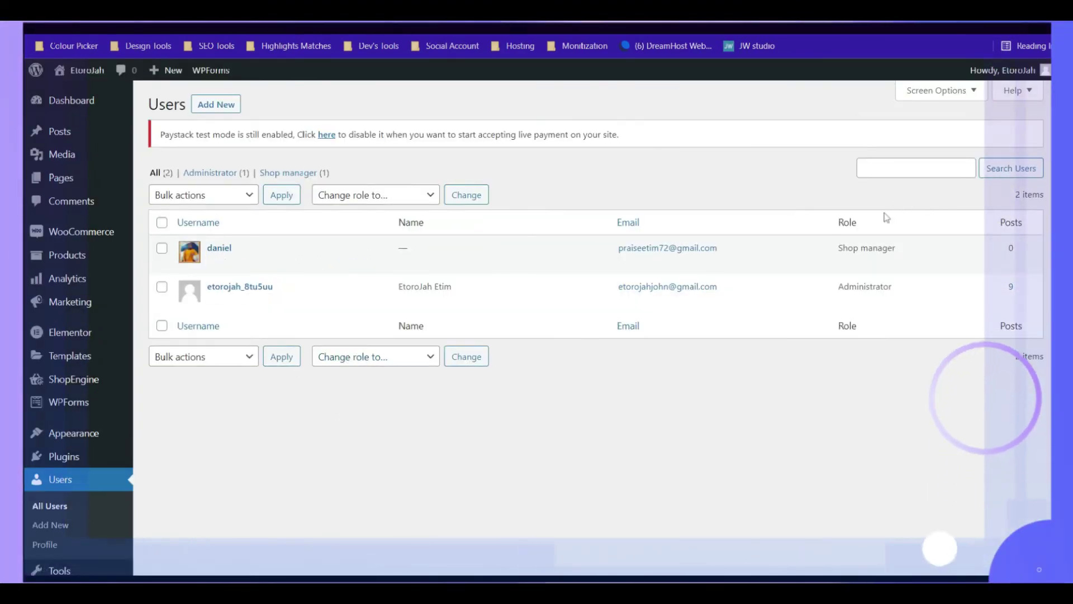
{"action": "left_click_drag", "start_coordinate": [839, 246], "coordinate": [910, 256]}
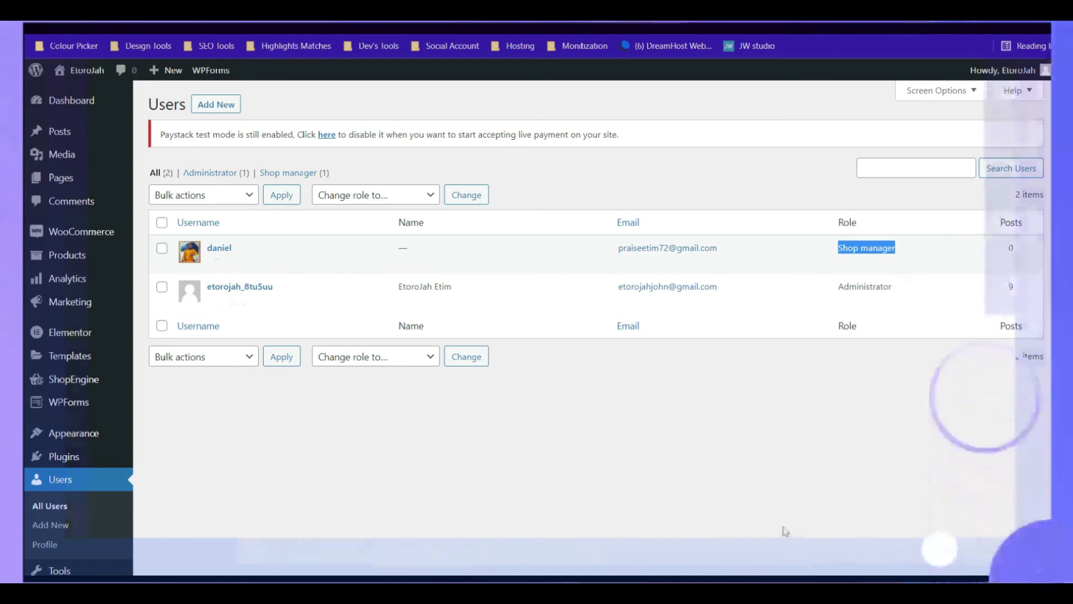
Step: Switch to the Chrome window logged in as the shop manager on the Users page
{"action": "key", "text": "super"}
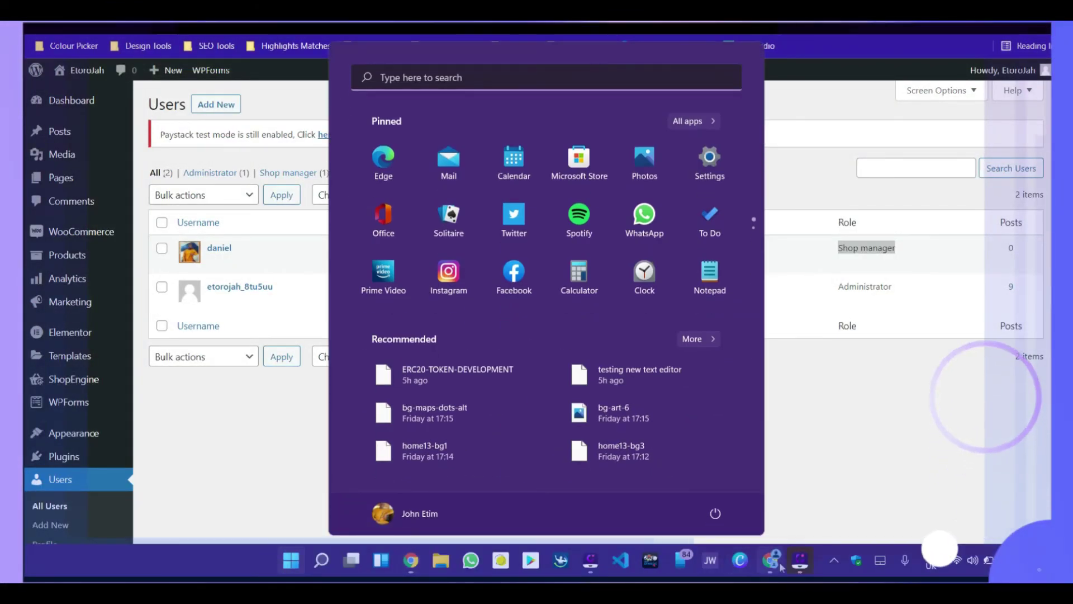
{"action": "mouse_move", "coordinate": [779, 566]}
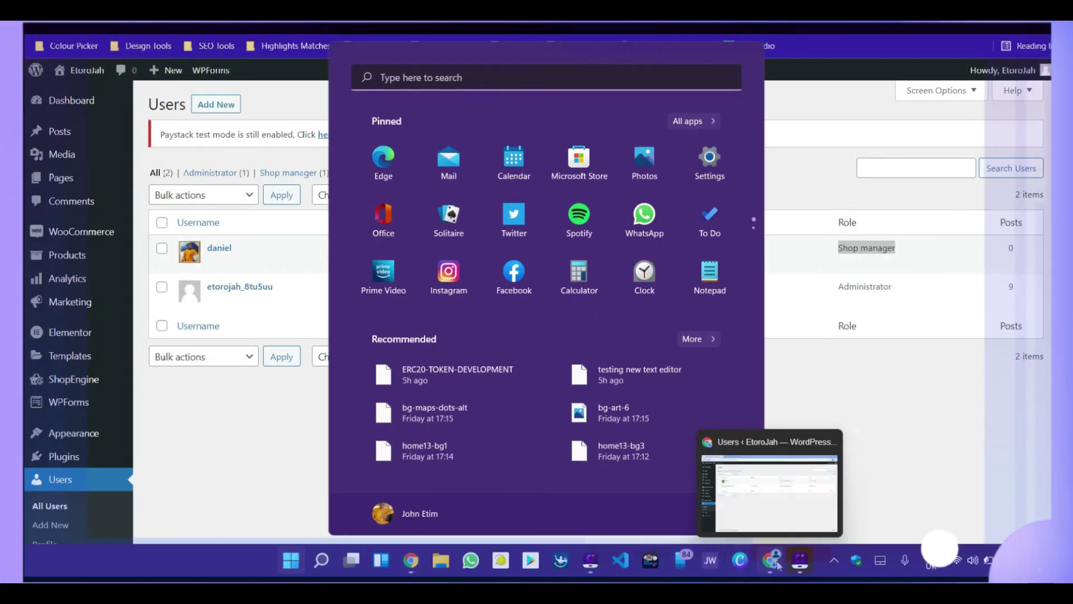
{"action": "left_click", "coordinate": [774, 501]}
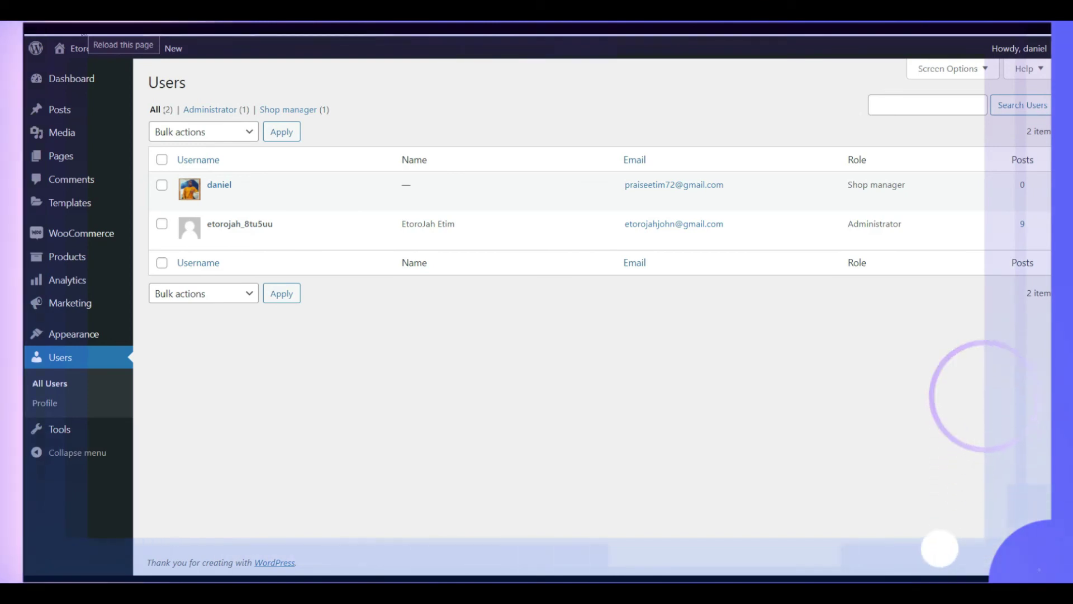
Step: Reload the shop manager's admin, check each remaining menu item, and open WooCommerce's Analytics overview
{"action": "left_click", "coordinate": [84, 34]}
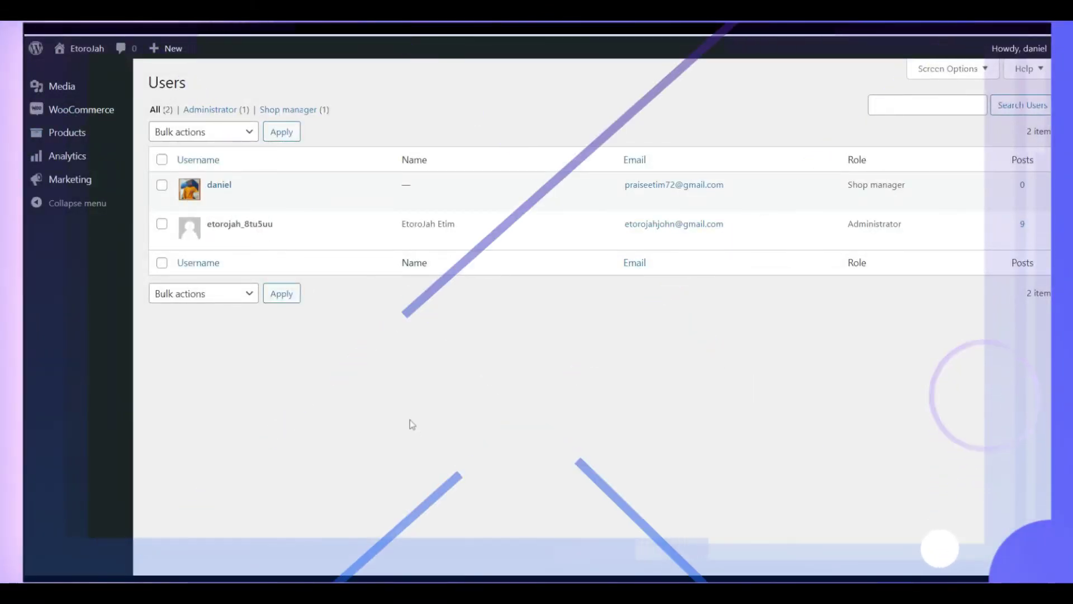
{"action": "mouse_move", "coordinate": [63, 90]}
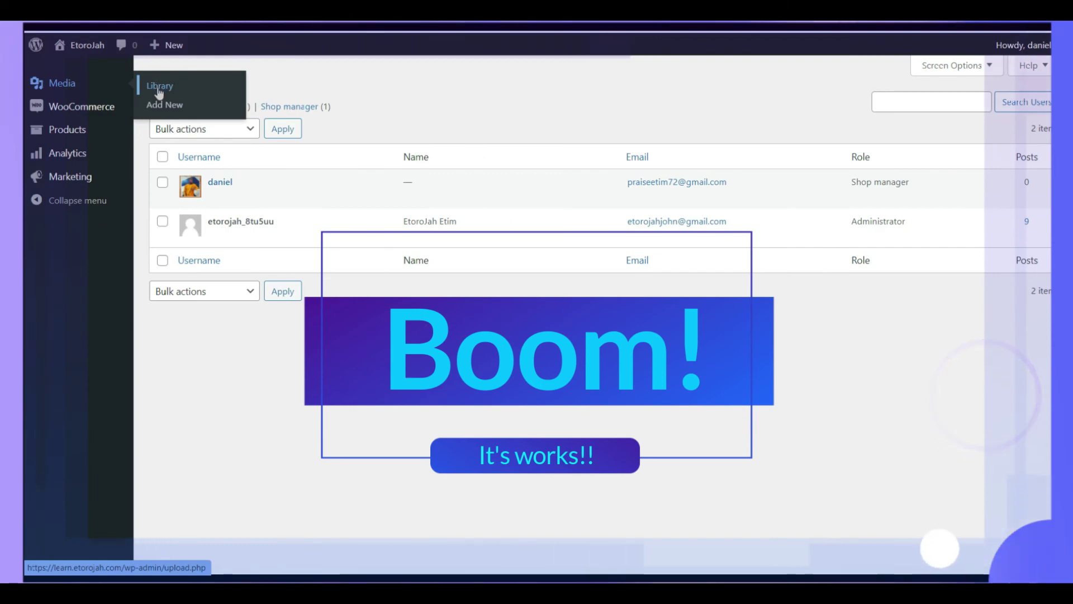
{"action": "mouse_move", "coordinate": [69, 108]}
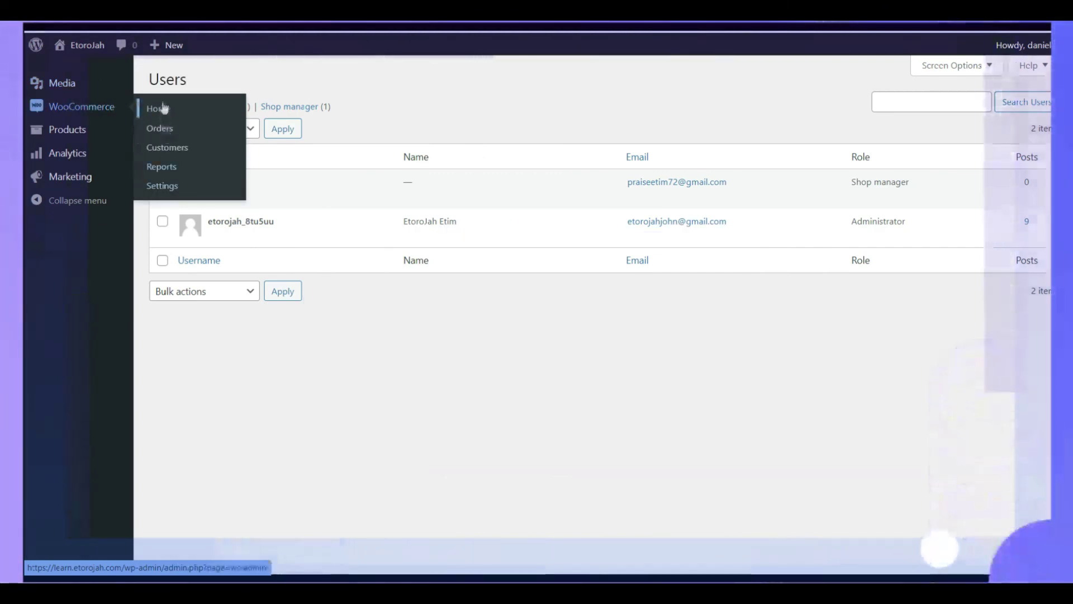
{"action": "mouse_move", "coordinate": [79, 130]}
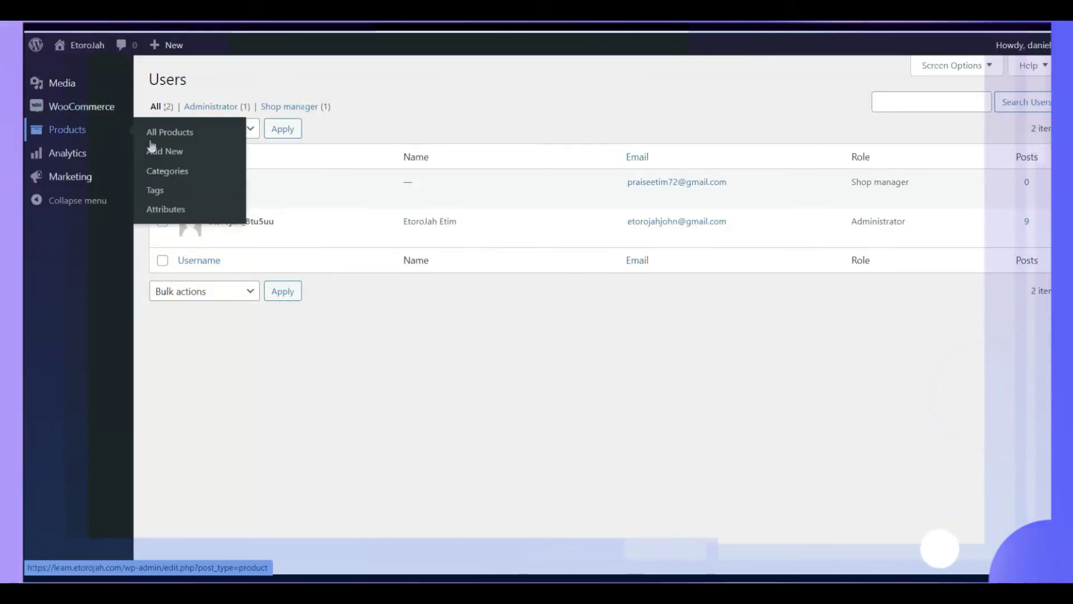
{"action": "mouse_move", "coordinate": [72, 152]}
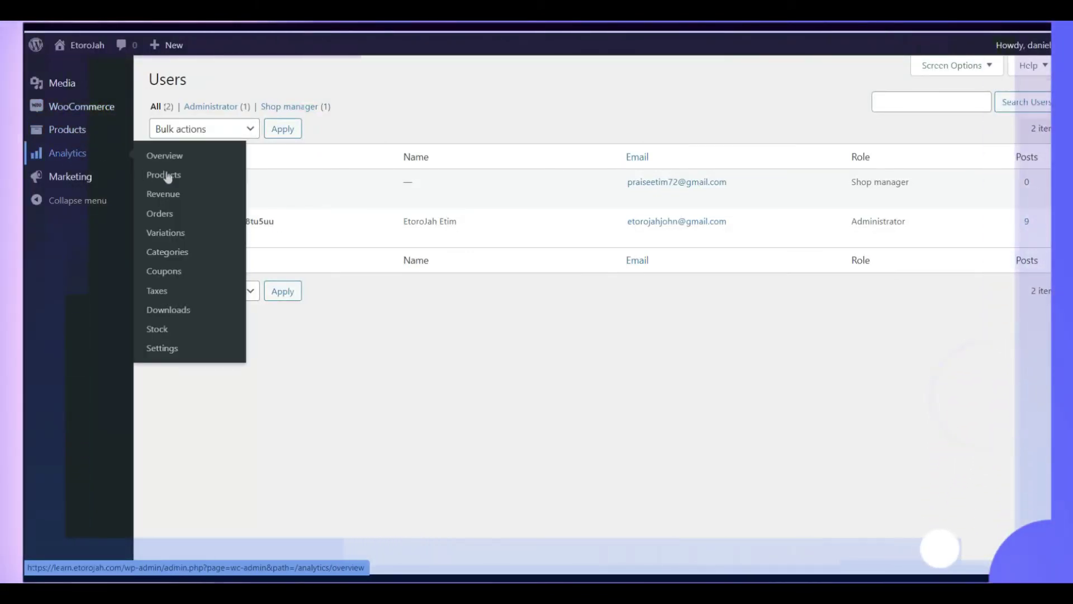
{"action": "mouse_move", "coordinate": [63, 172]}
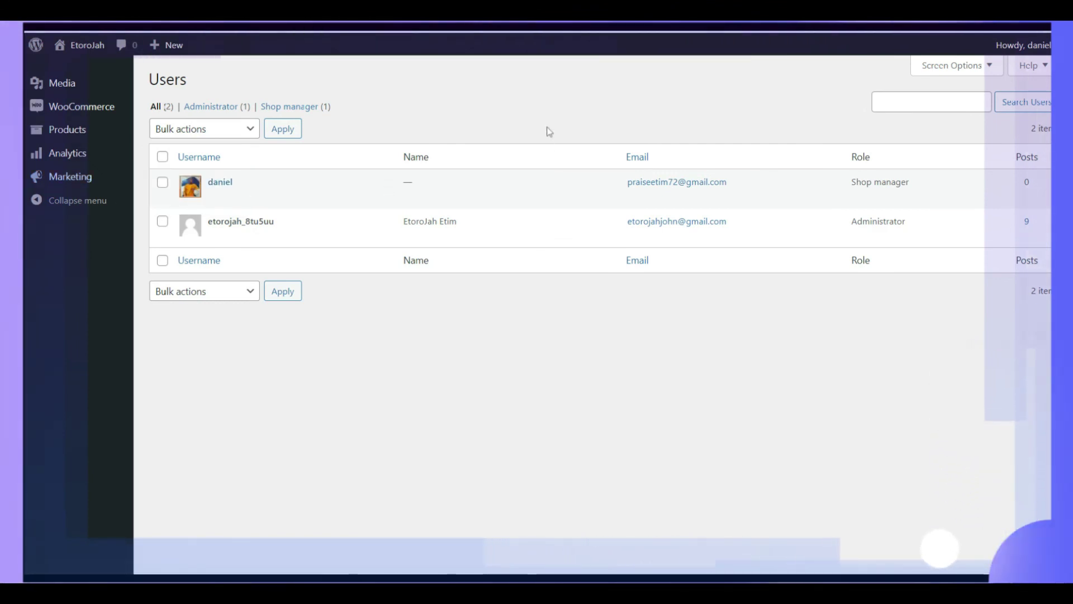
{"action": "left_click", "coordinate": [61, 109]}
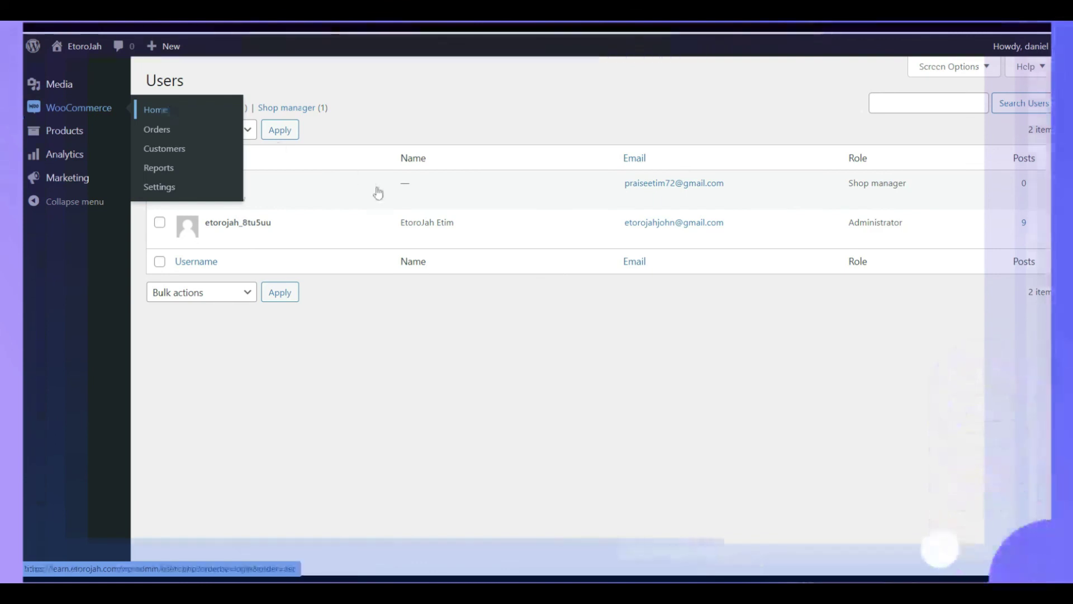